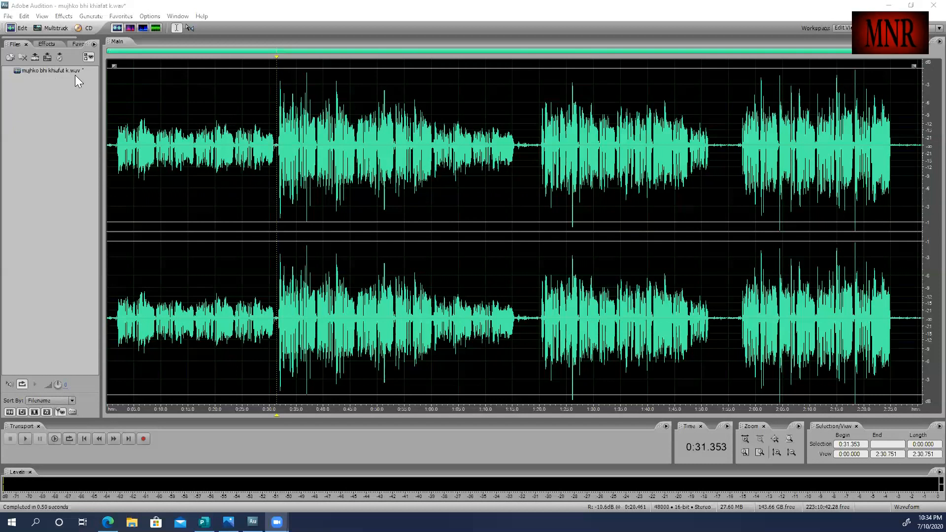
Set the Edit View audio driver to Focusrite USB ASIO in the audio hardware setup and accept the settings.
left_click(24, 16)
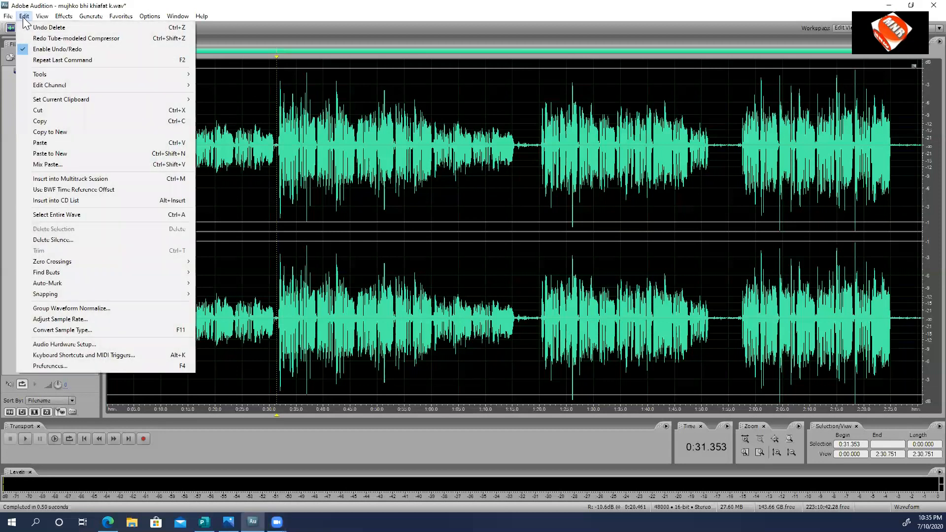
left_click(70, 346)
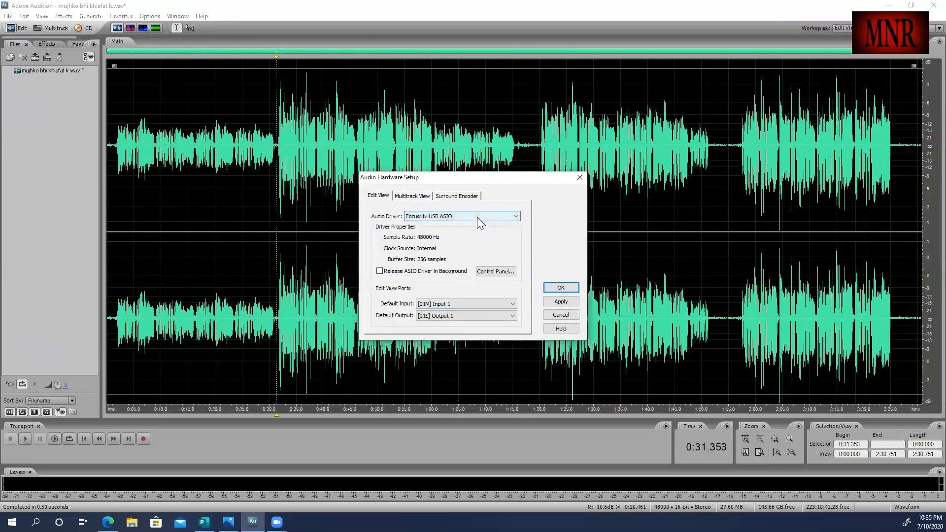
left_click(517, 216)
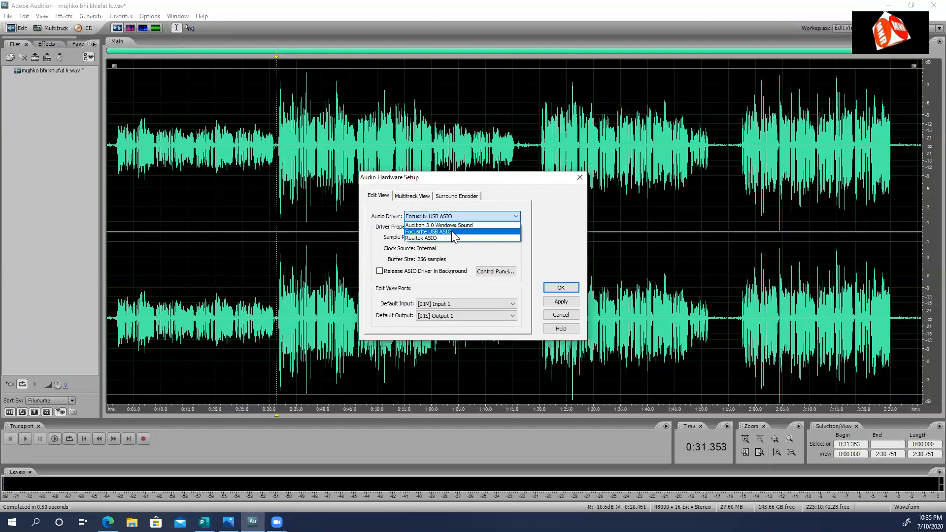
left_click(421, 232)
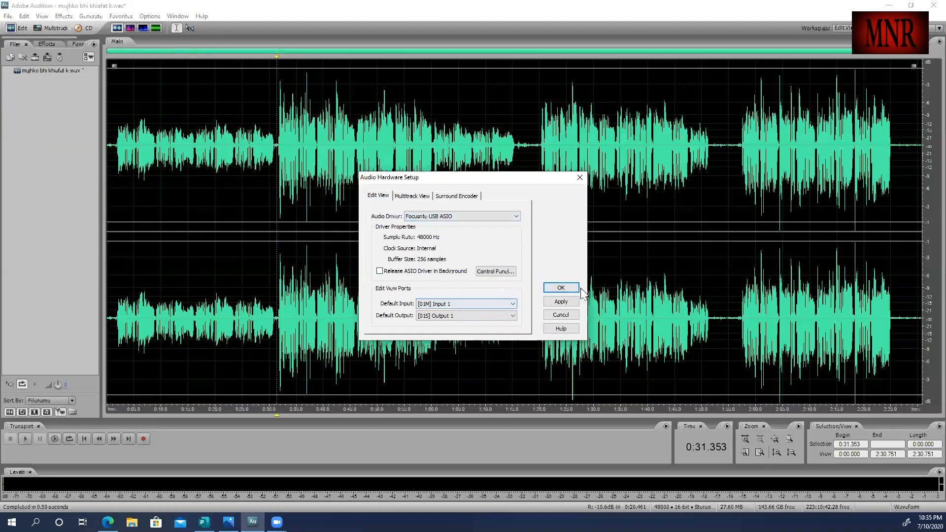
left_click(565, 290)
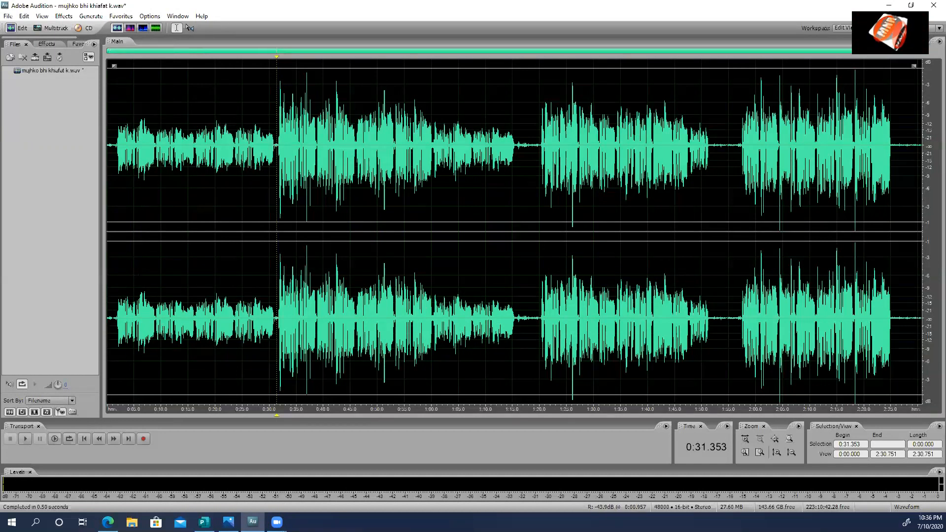
Play the recording from just before the first vocal section to compare the section levels, and stop playback.
left_click_drag(114, 318, 276, 318)
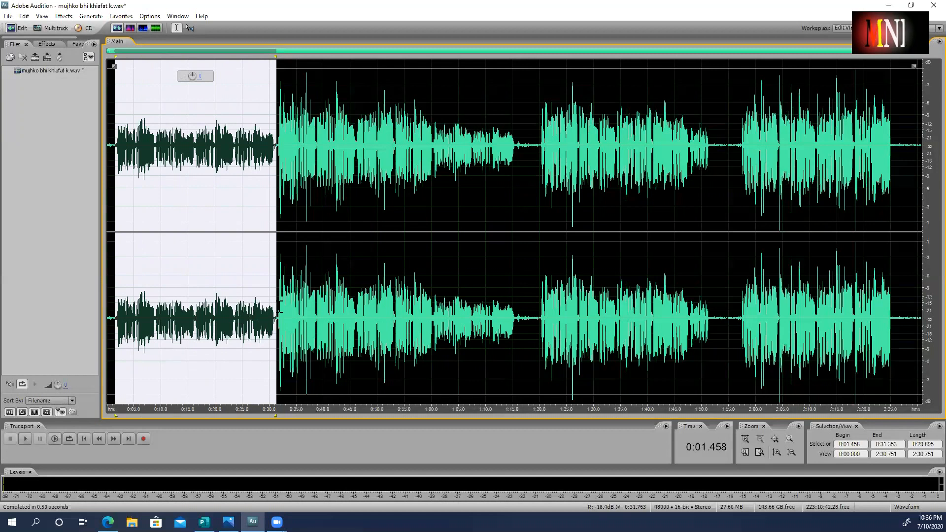
left_click(279, 311)
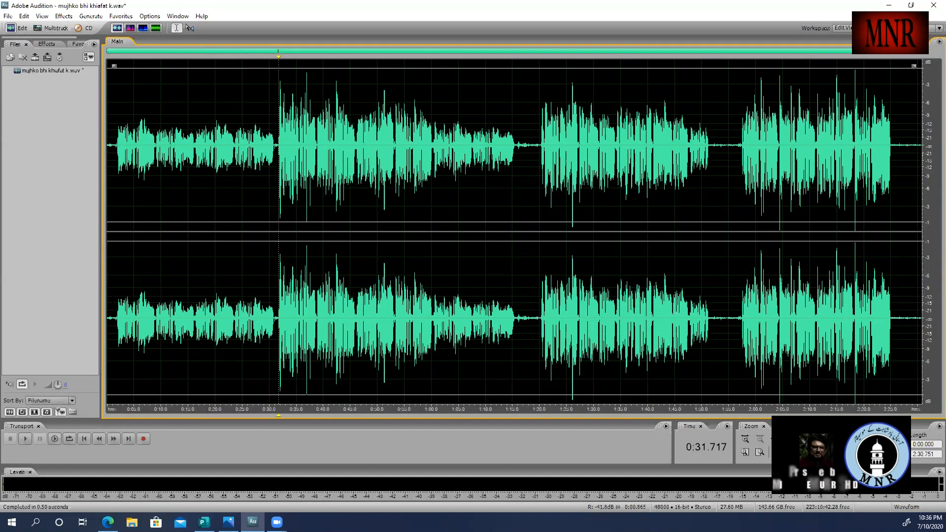
left_click(113, 301)
key("space")
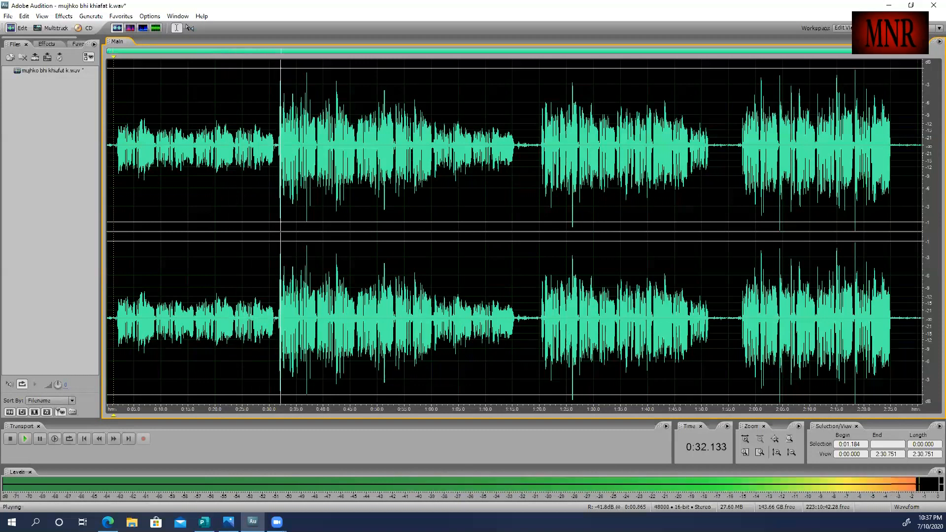
left_click(9, 439)
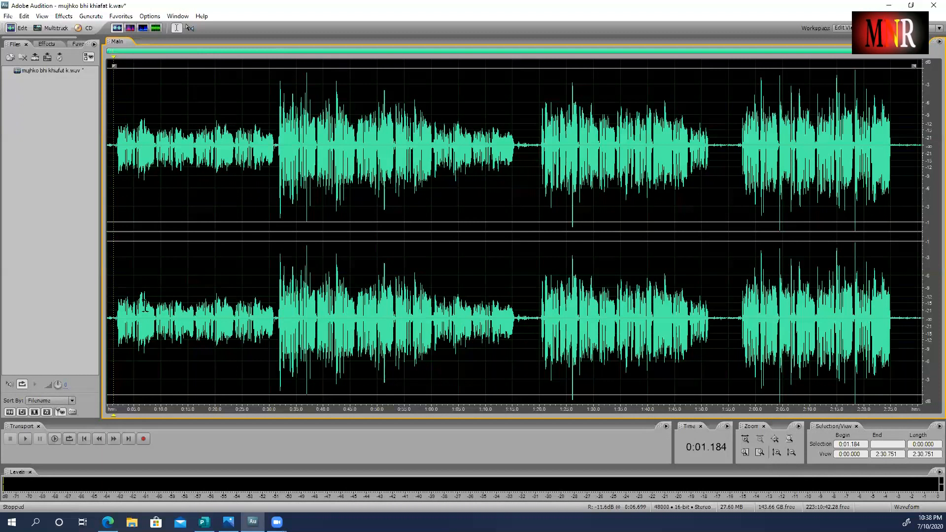
Select the noisy lead-in from the start of the recording to about 1.85 seconds.
scroll(118, 320, "up", 2)
scroll(113, 320, "up", 3)
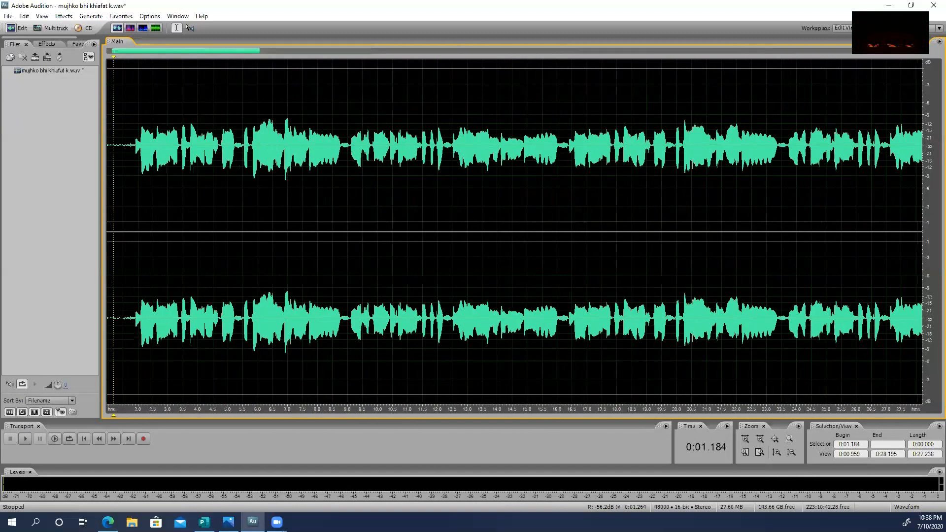
left_click_drag(134, 320, 10, 302)
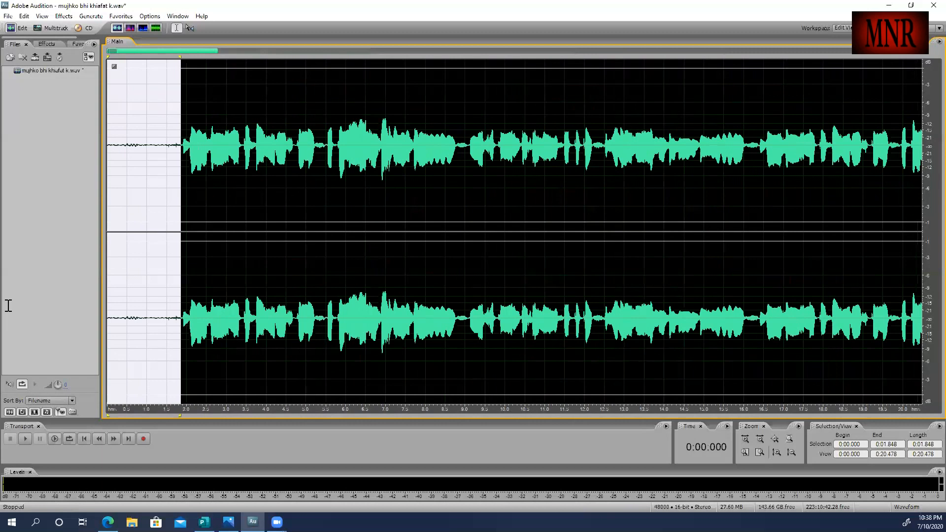
left_click(87, 16)
left_click(99, 63)
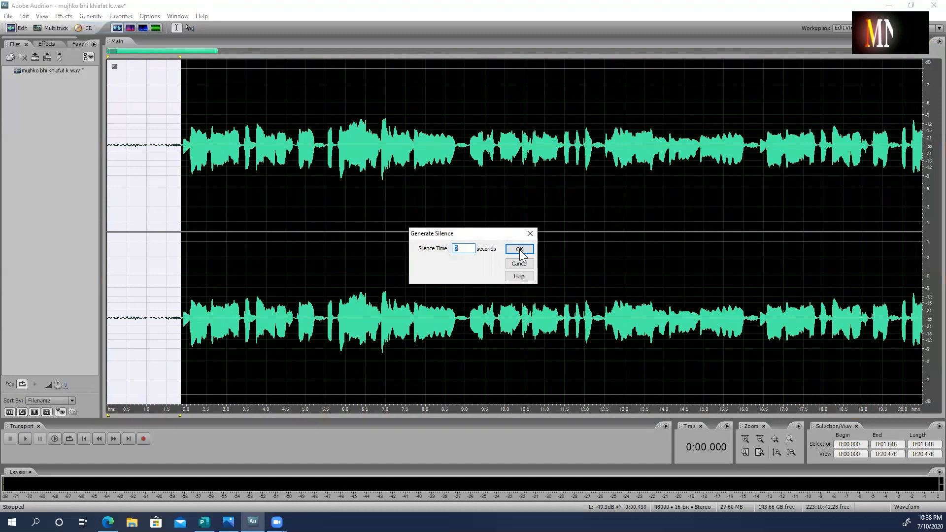
type("1")
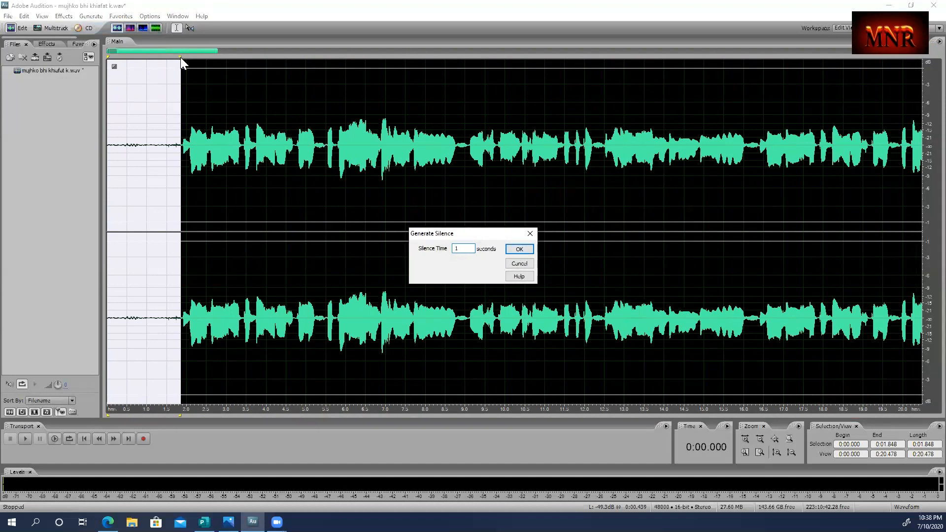
left_click(520, 249)
Extend the lead-in selection to about 1.9 seconds and replace it with 1 second of generated silence.
left_click_drag(180, 58, 182, 61)
left_click(90, 16)
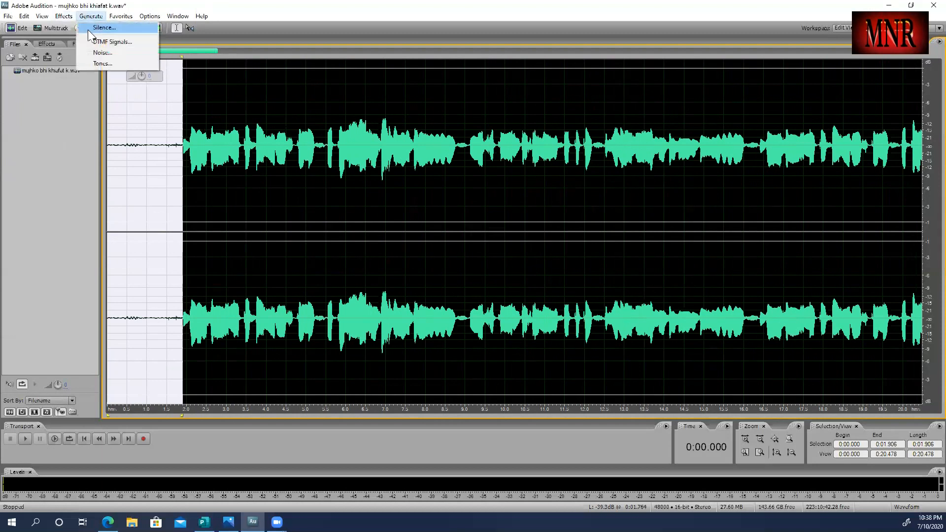
left_click(96, 28)
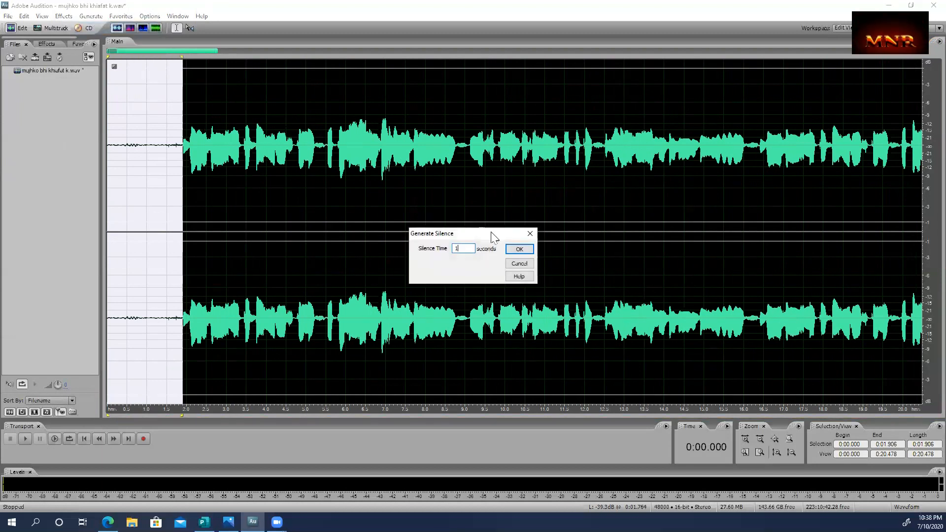
left_click(519, 250)
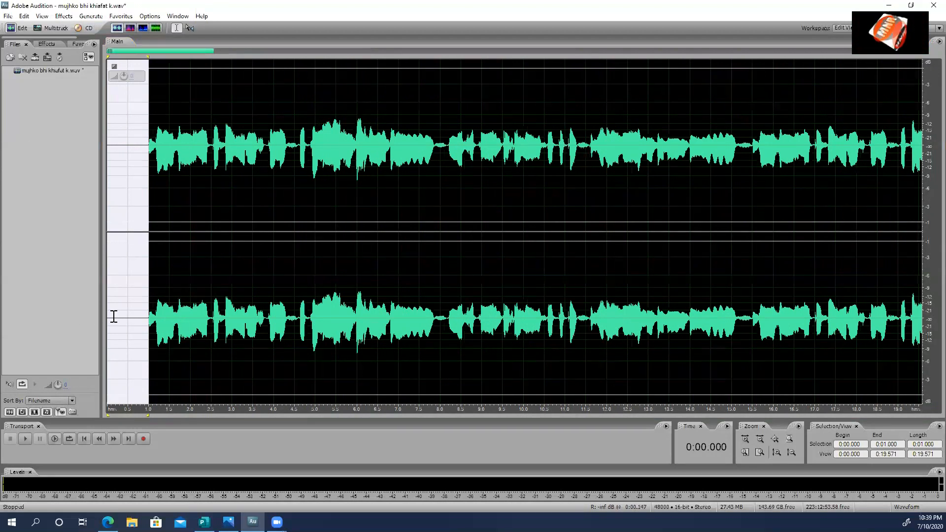
Replace the noisy gap after the first vocal section, about 0:29.9 to 0:30.8, with 2 seconds of generated silence.
left_click(114, 317)
scroll(294, 324, "down", 5)
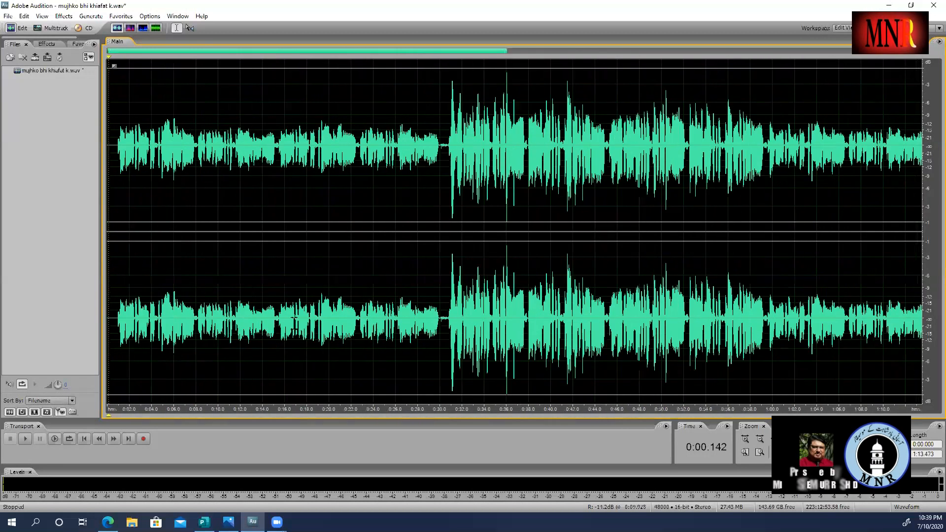
left_click(432, 317)
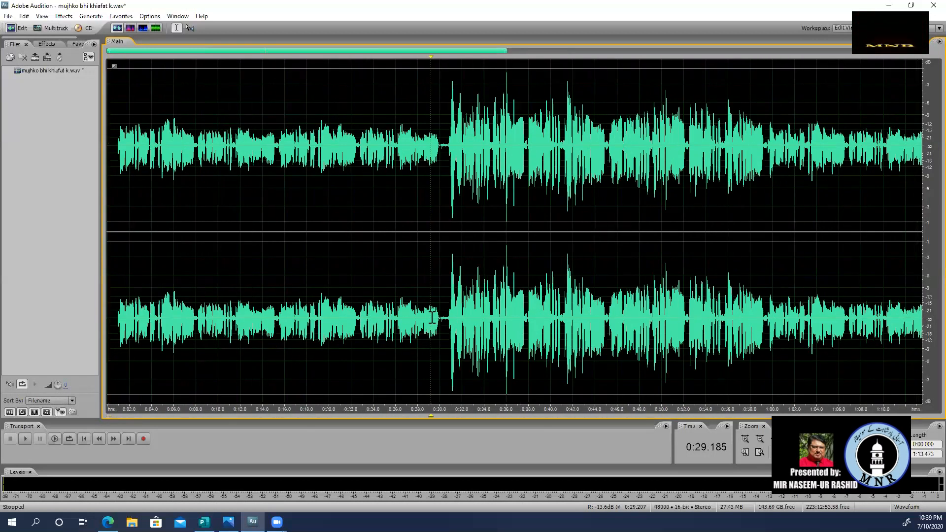
key("space")
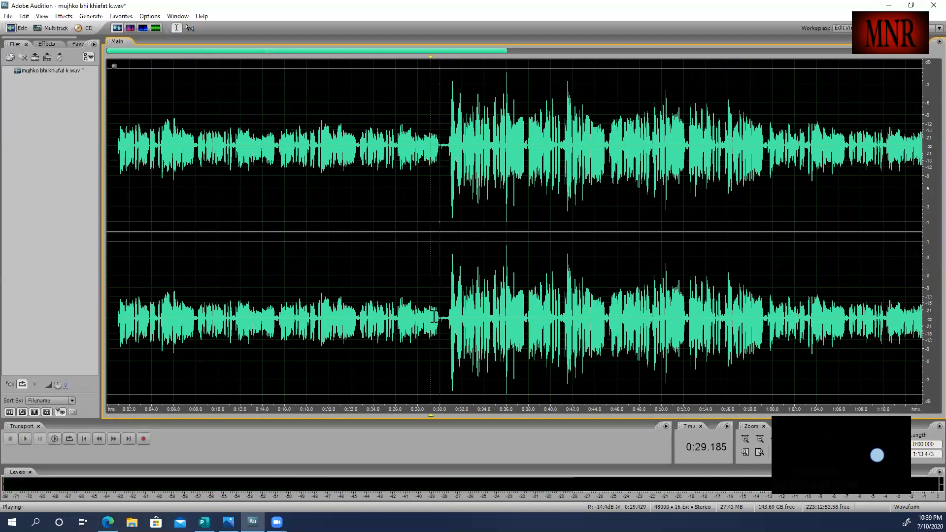
key("space")
scroll(433, 317, "up", 8)
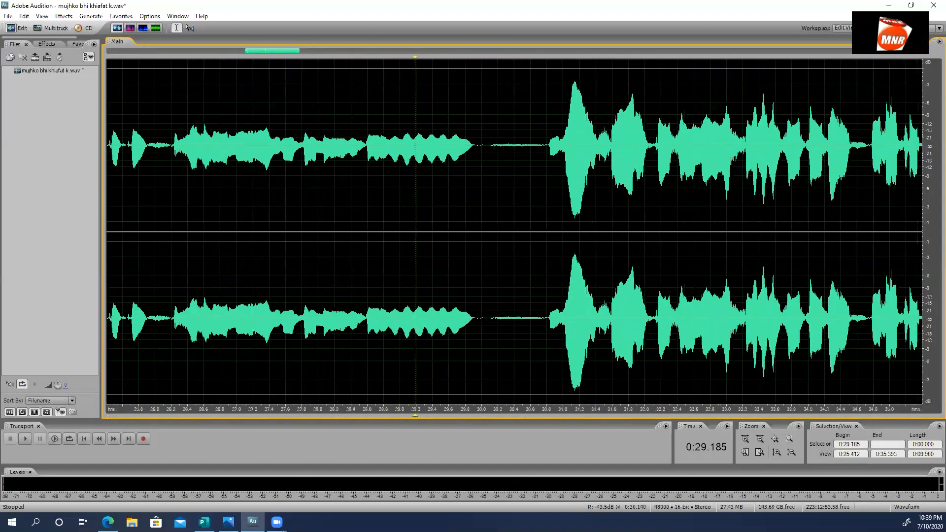
left_click_drag(474, 308, 546, 308)
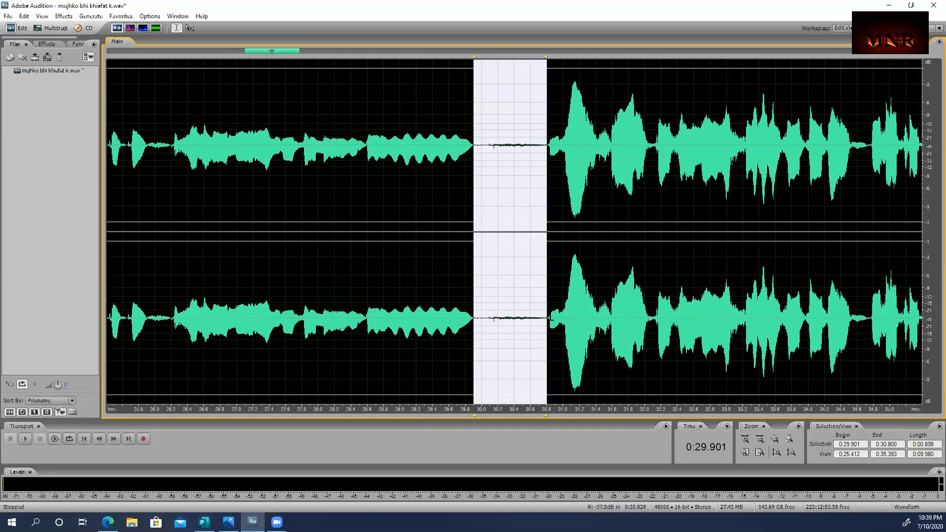
left_click(91, 16)
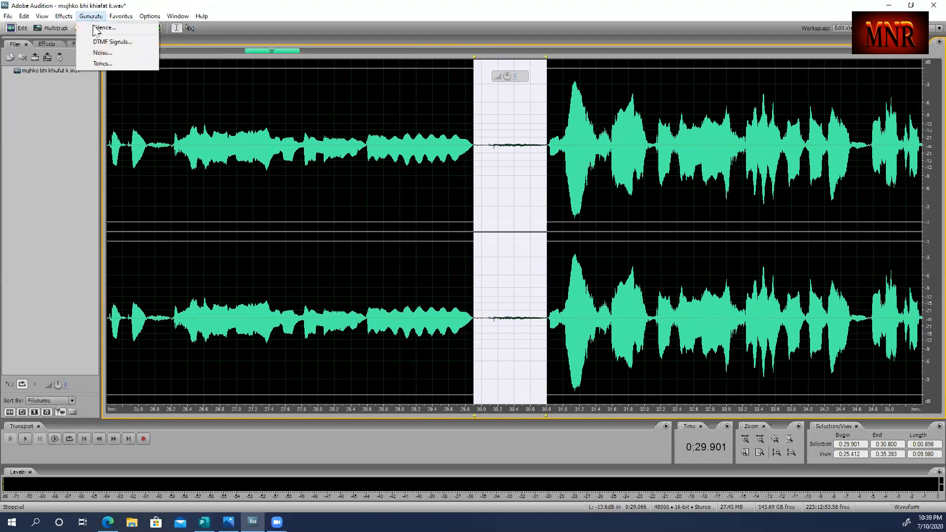
left_click(103, 28)
type("2")
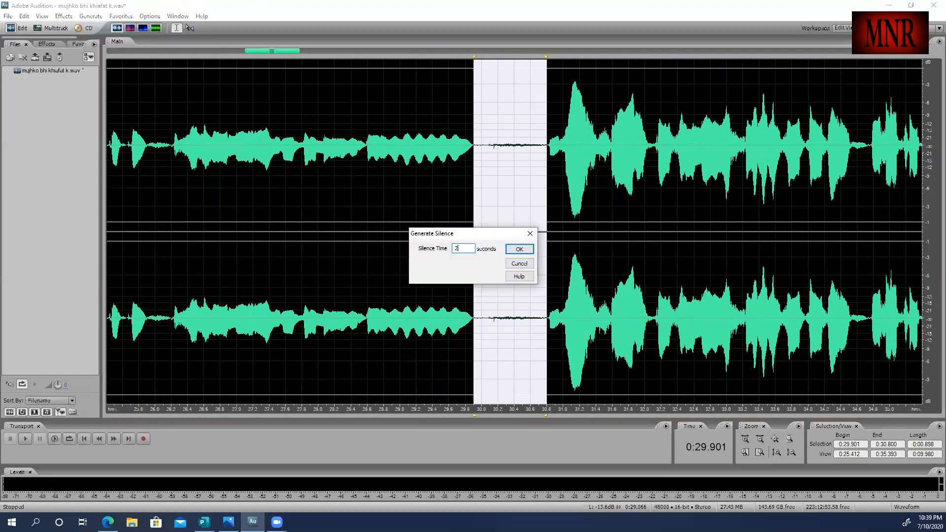
left_click(519, 249)
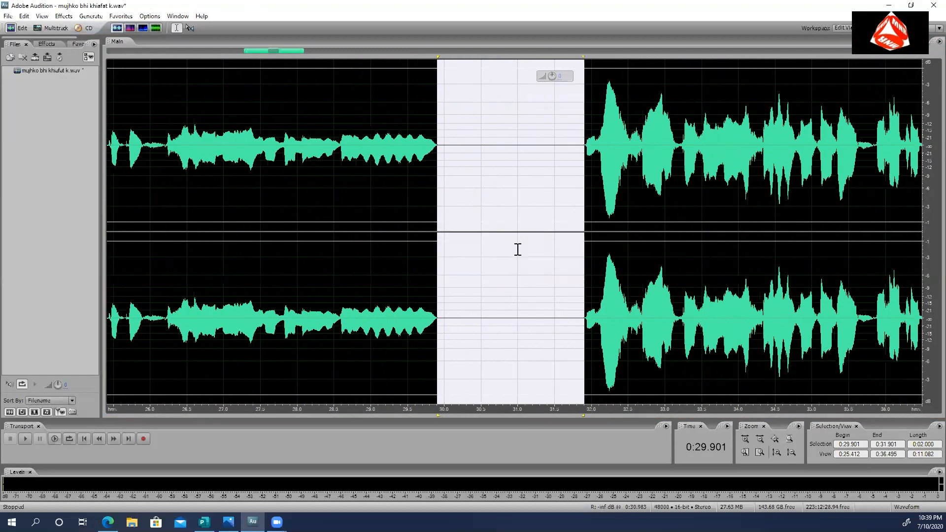
Replace the noisy gap from about 1:15.7 to 1:20.4 with 2 seconds of generated silence.
scroll(432, 318, "down", 1)
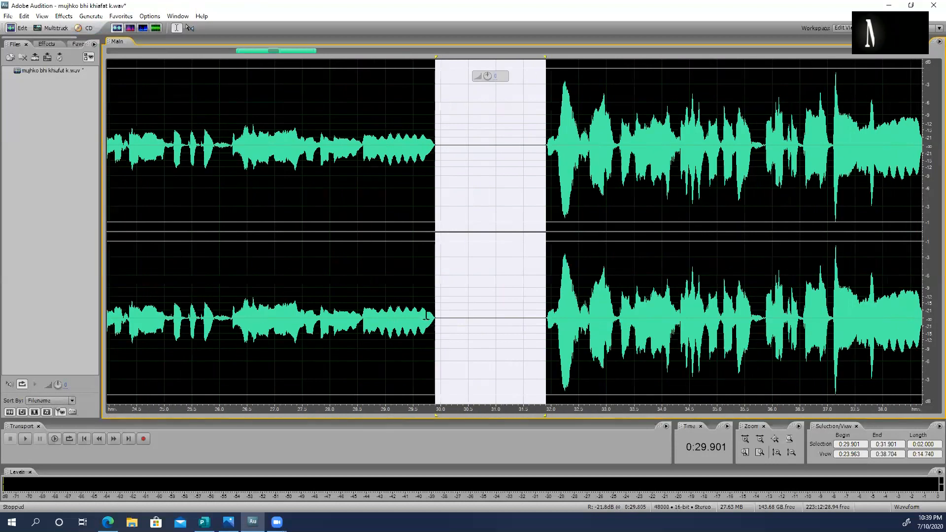
scroll(421, 315, "down", 1)
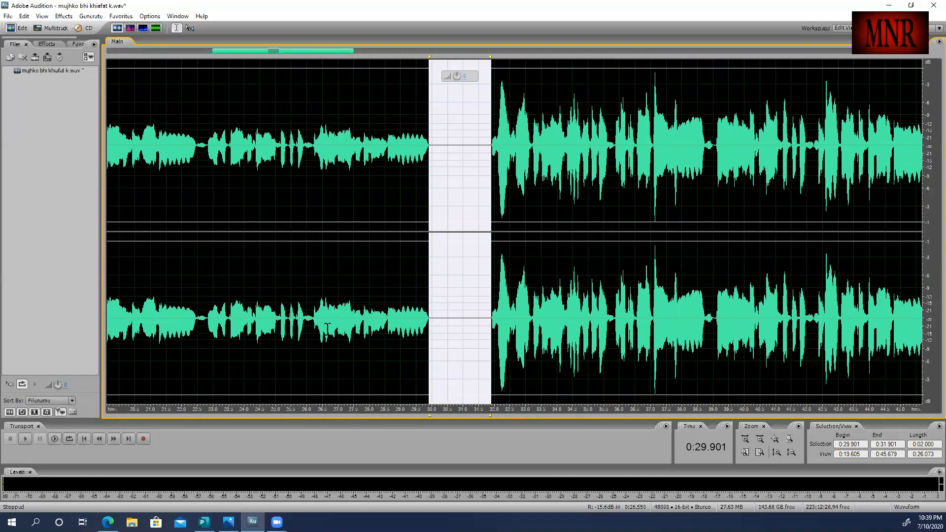
scroll(329, 328, "down", 3)
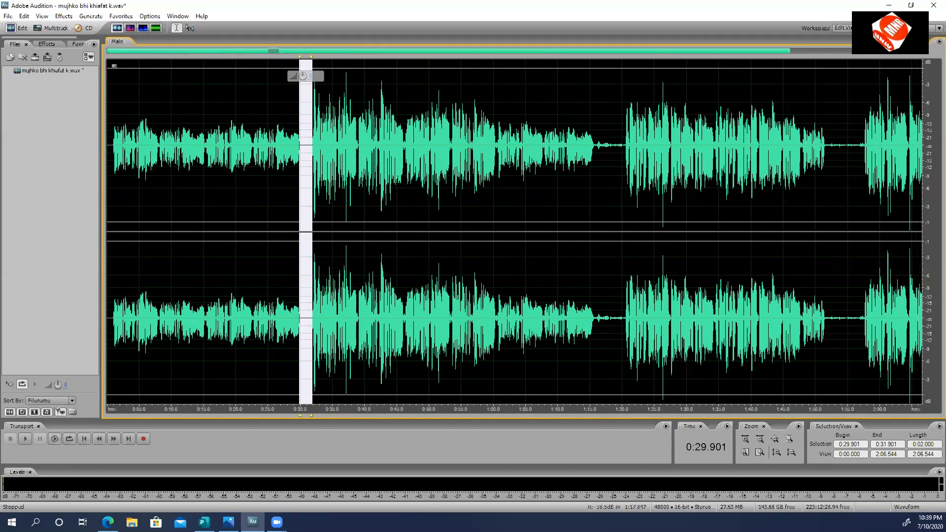
left_click_drag(594, 318, 625, 309)
left_click(90, 16)
left_click(91, 28)
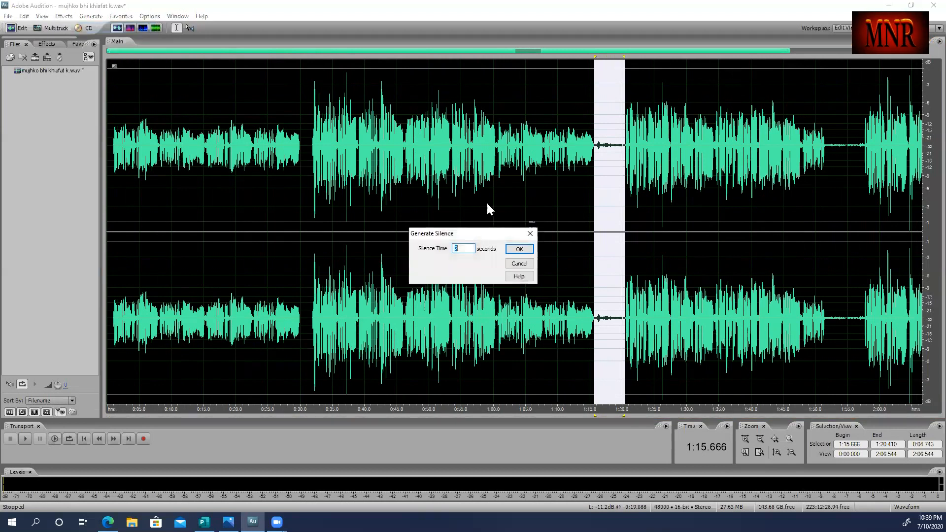
left_click(522, 250)
Replace the noisy gap from about 1:49 to 1:55 with 2 seconds of generated silence.
left_click_drag(825, 318, 863, 309)
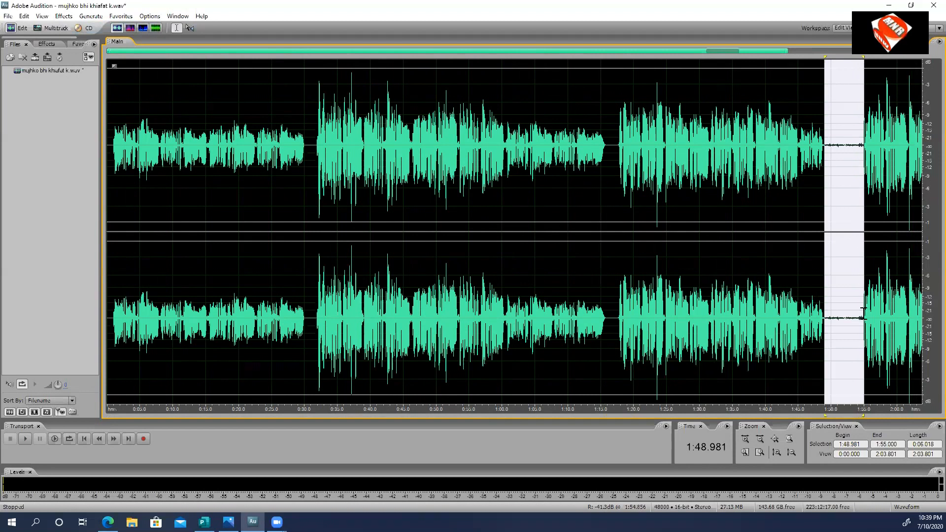
left_click(91, 15)
left_click(96, 37)
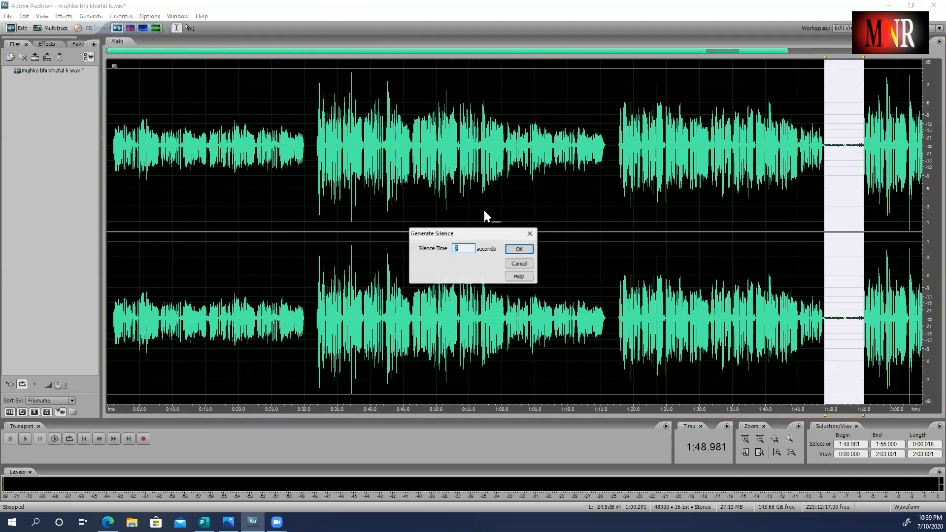
left_click(519, 249)
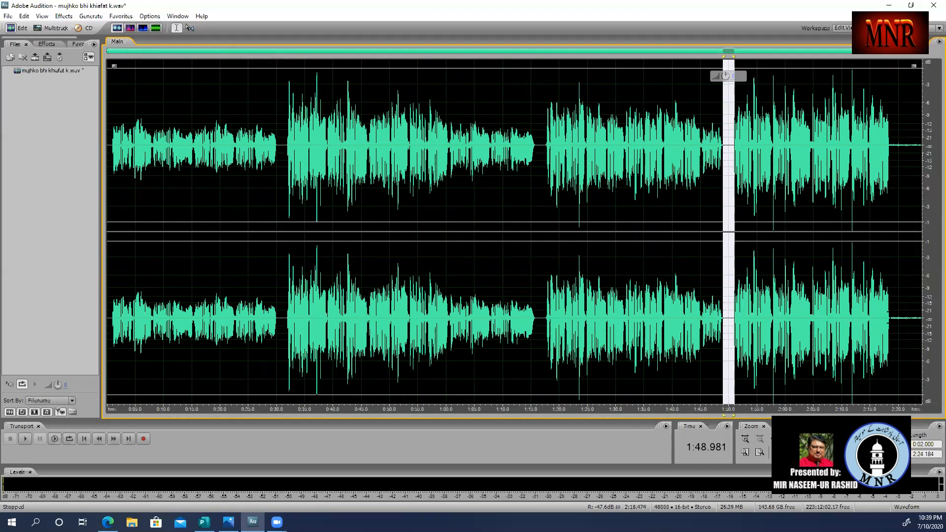
Replace the noisy tail from about 2:18.4 to the end of the recording with 5 seconds of generated silence.
left_click_drag(889, 318, 928, 320)
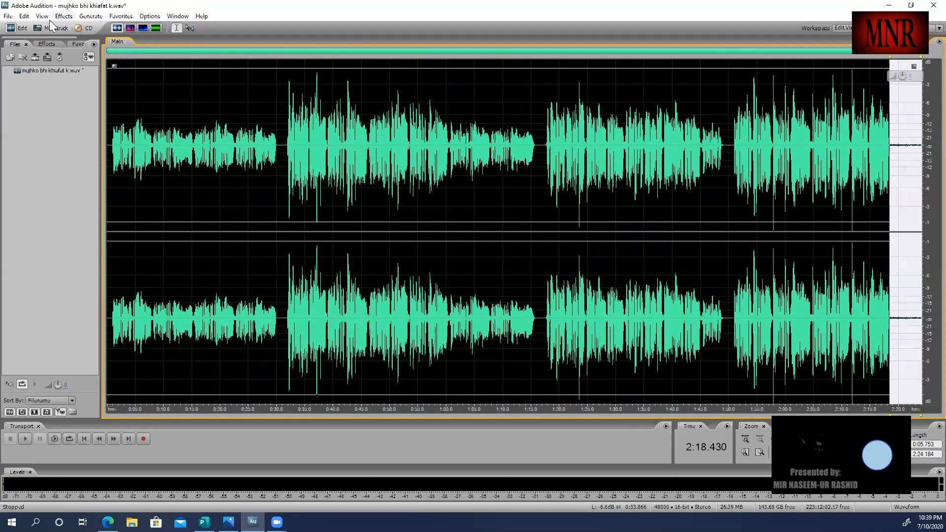
left_click(91, 16)
left_click(98, 28)
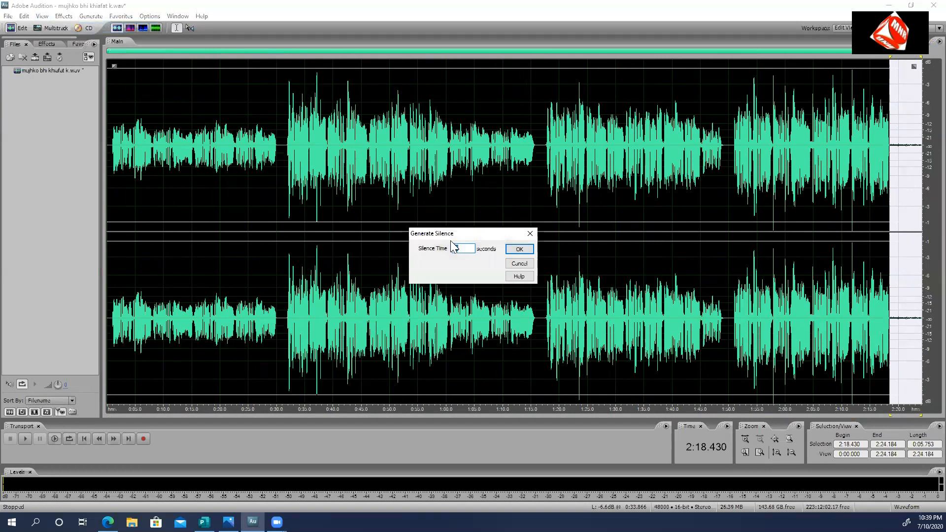
left_click(519, 249)
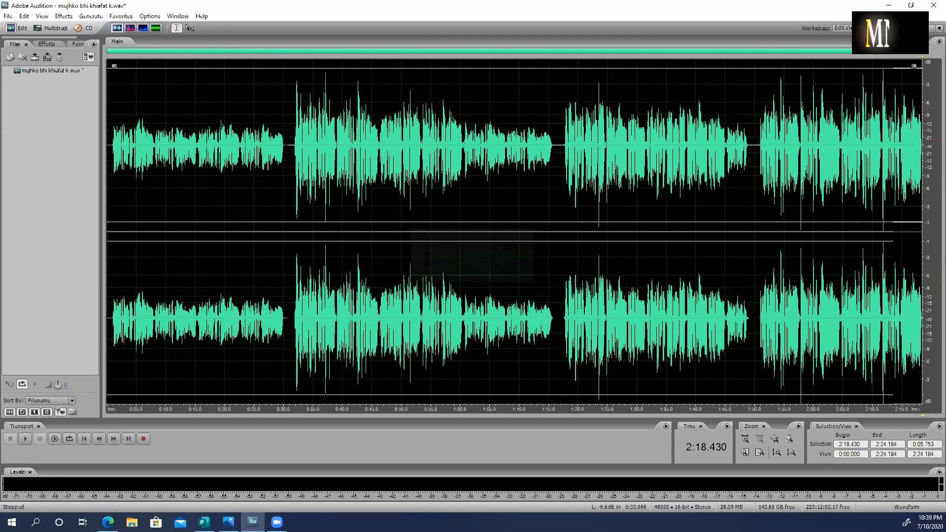
left_click(881, 327)
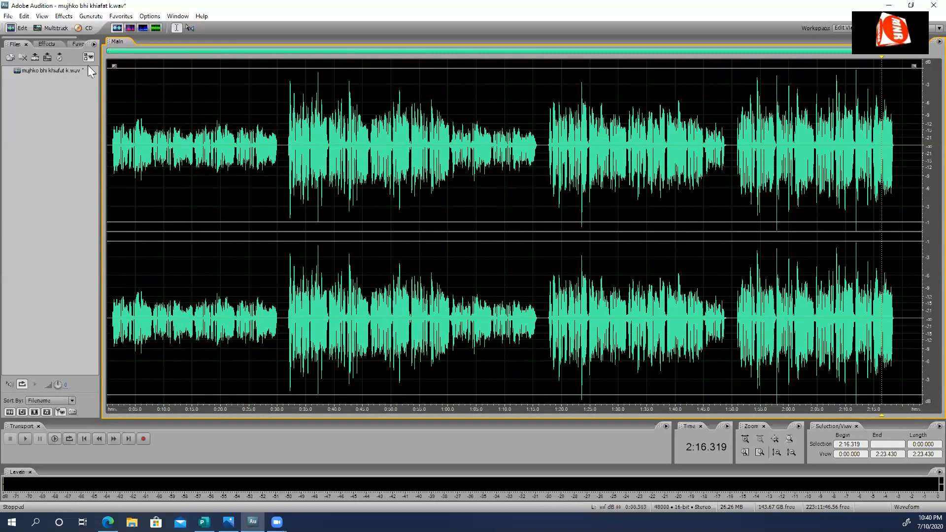
Apply the Tube-modeled Compressor to the whole recording with its default settings.
left_click(63, 16)
mouse_move(82, 85)
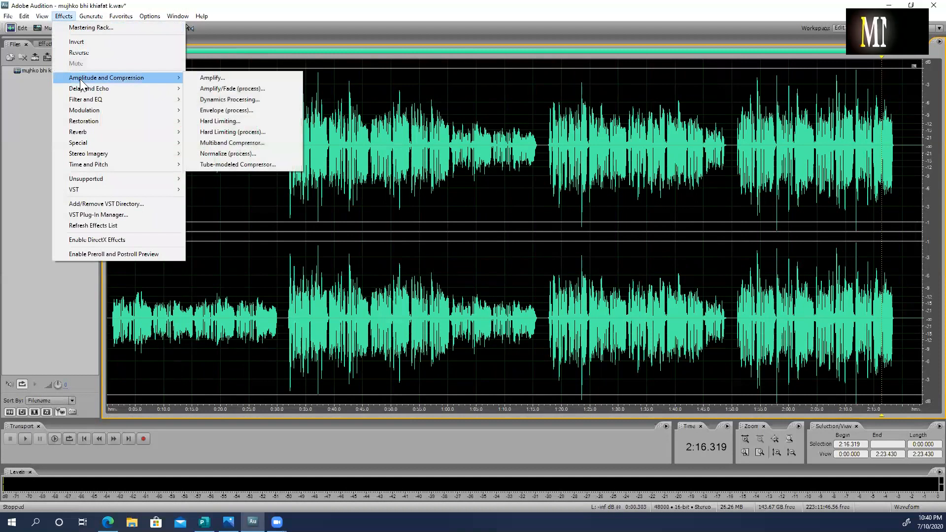
left_click(238, 165)
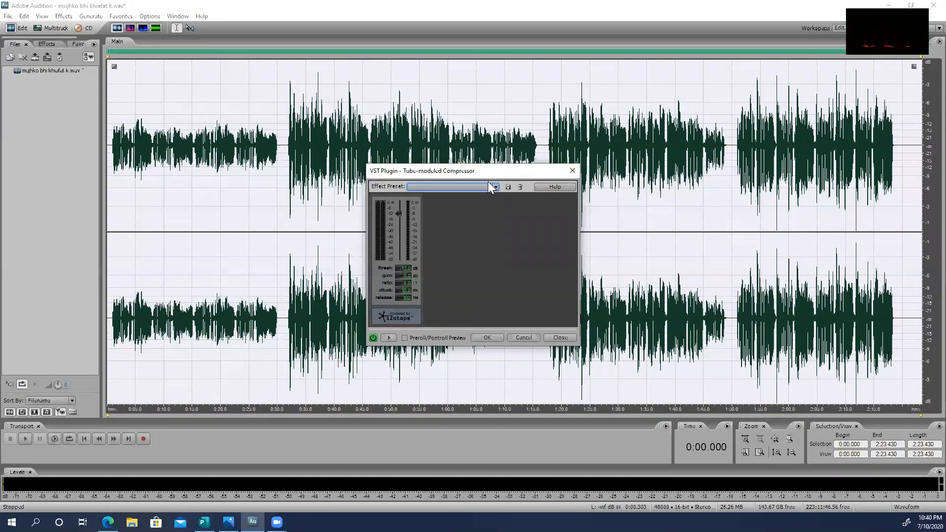
left_click_drag(488, 171, 503, 289)
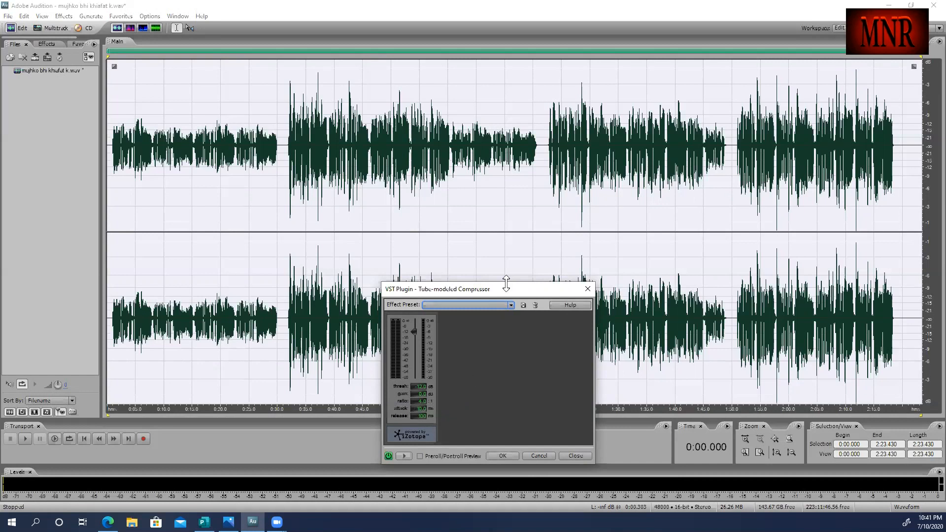
left_click_drag(506, 283, 506, 276)
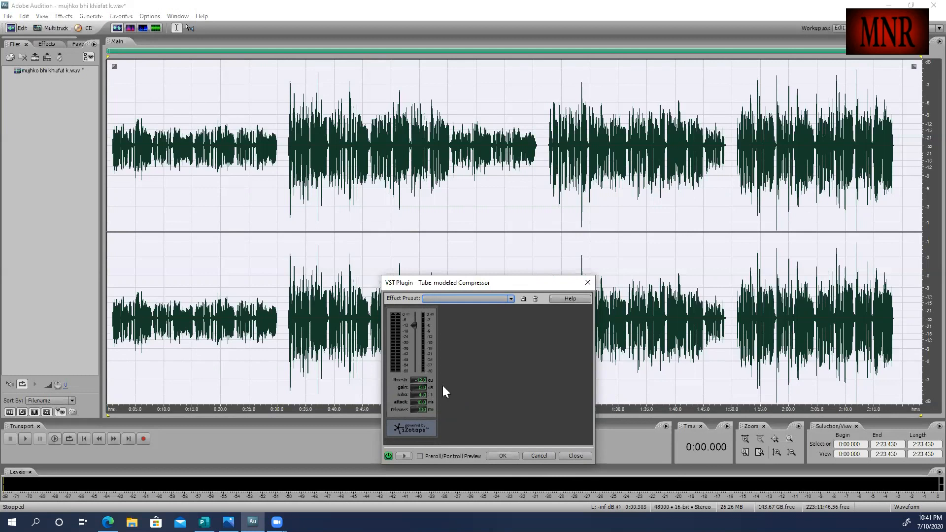
left_click(507, 454)
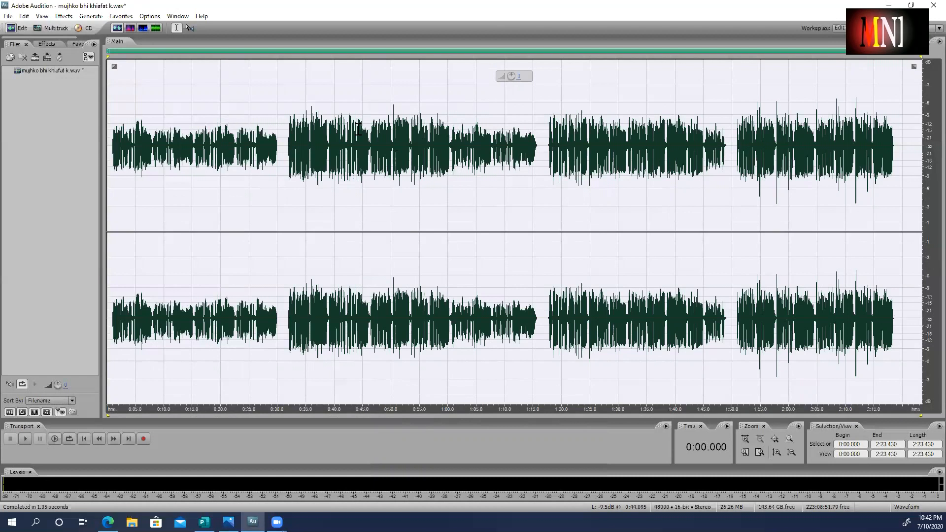
Try normalizing the whole compressed recording to -3 dB and undo the normalization.
left_click(96, 17)
mouse_move(118, 19)
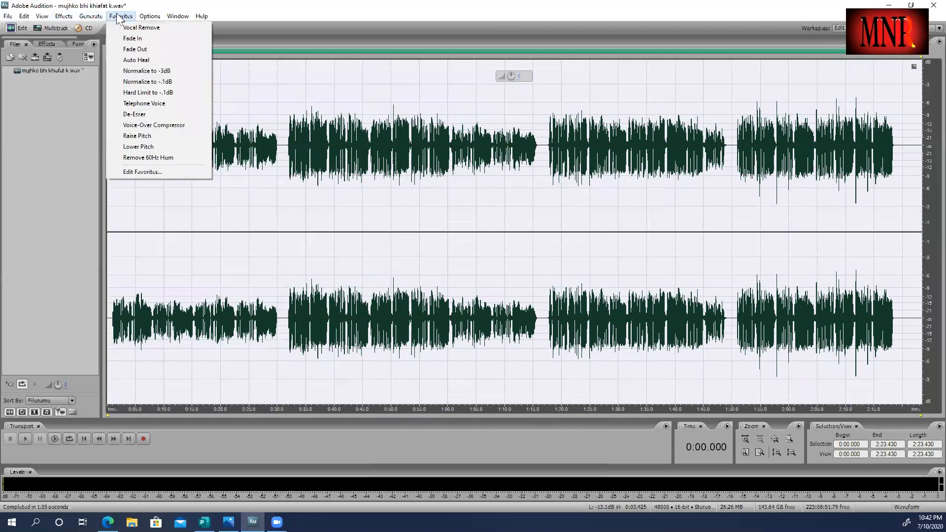
left_click(155, 73)
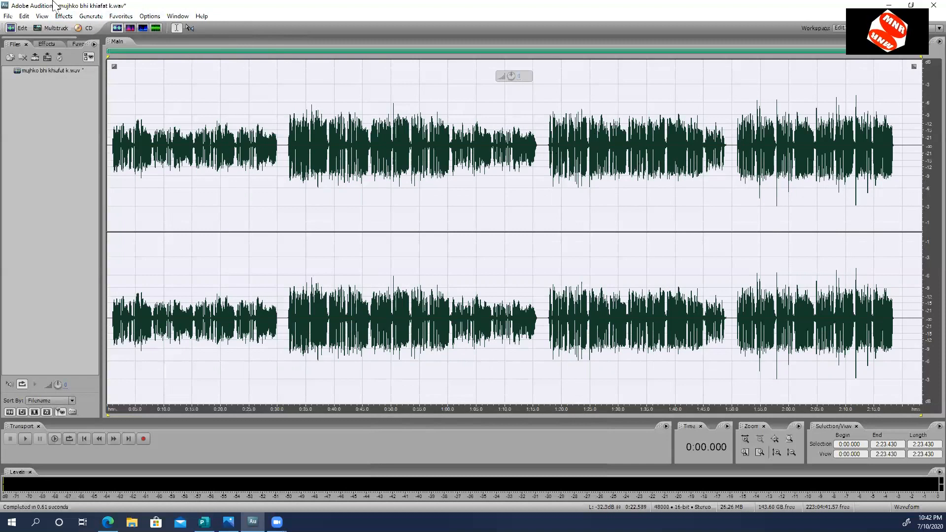
left_click(23, 16)
left_click(31, 28)
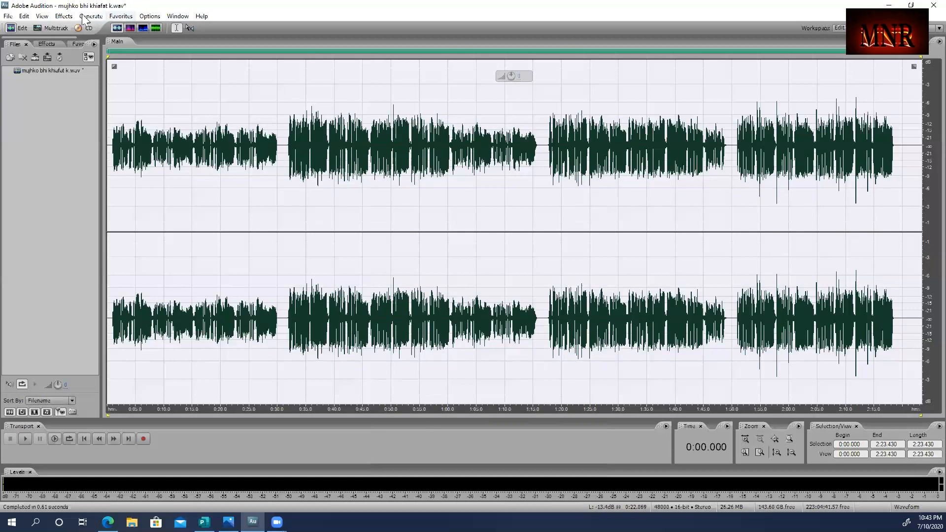
Apply Hard Limiting to the whole recording with maximum amplitude -6 dB, input boost 0 dB, lookahead 7 ms and release 100 ms.
left_click(62, 16)
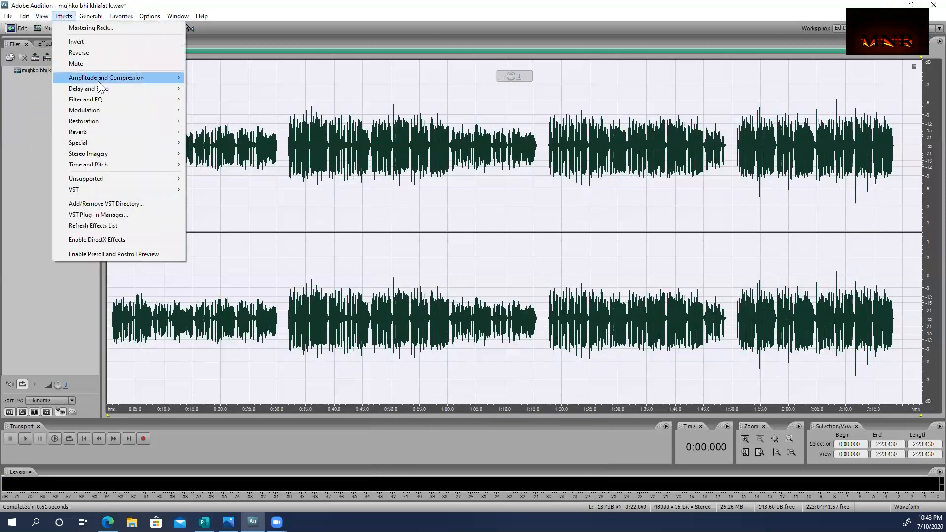
mouse_move(123, 78)
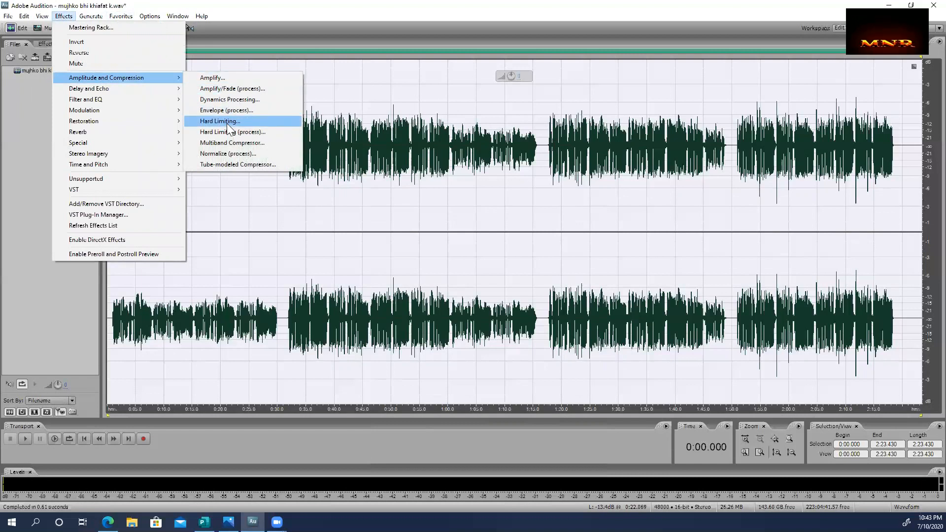
left_click(493, 216)
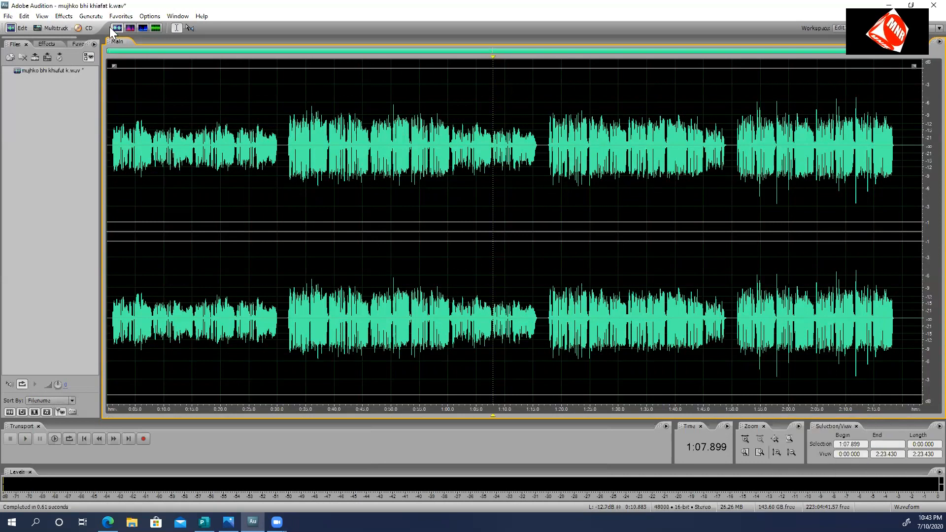
left_click(91, 16)
mouse_move(72, 19)
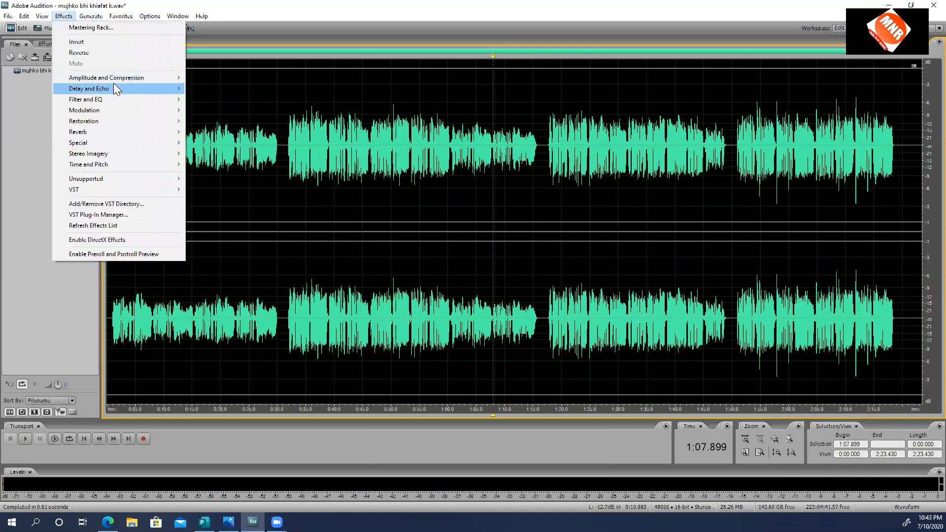
left_click(238, 124)
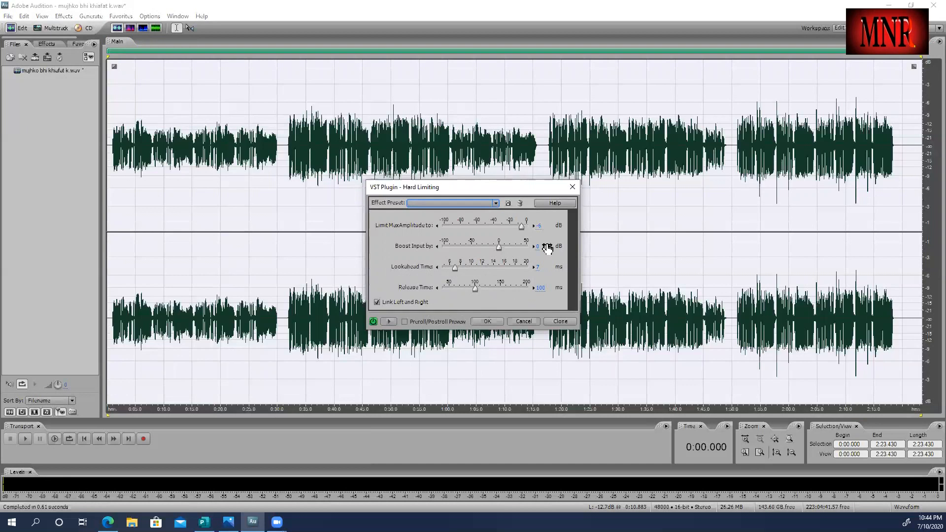
left_click(485, 321)
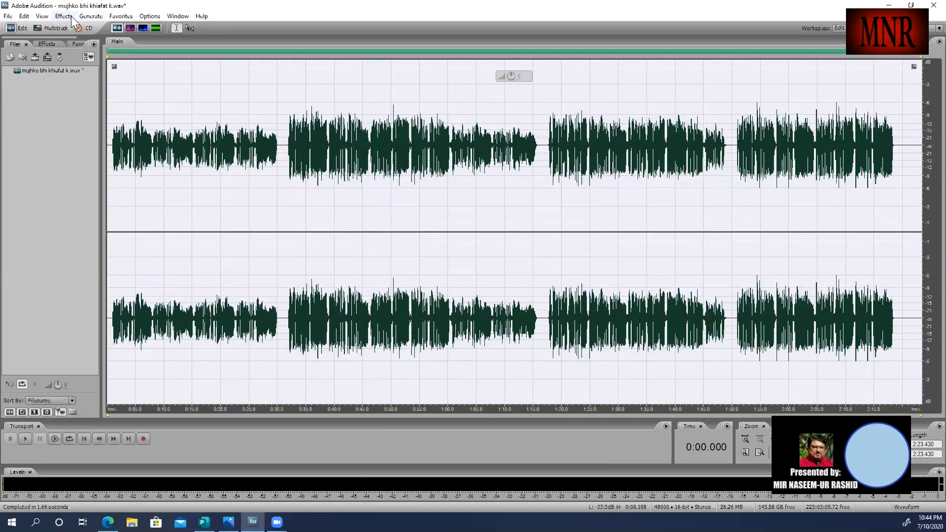
Normalize the whole hard-limited recording to -3 dB and clear the selection.
left_click(121, 16)
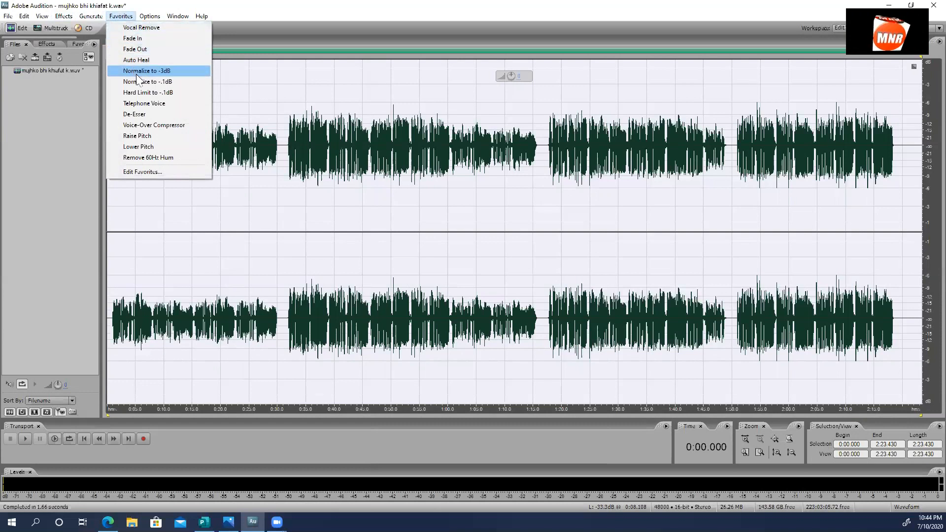
left_click(137, 72)
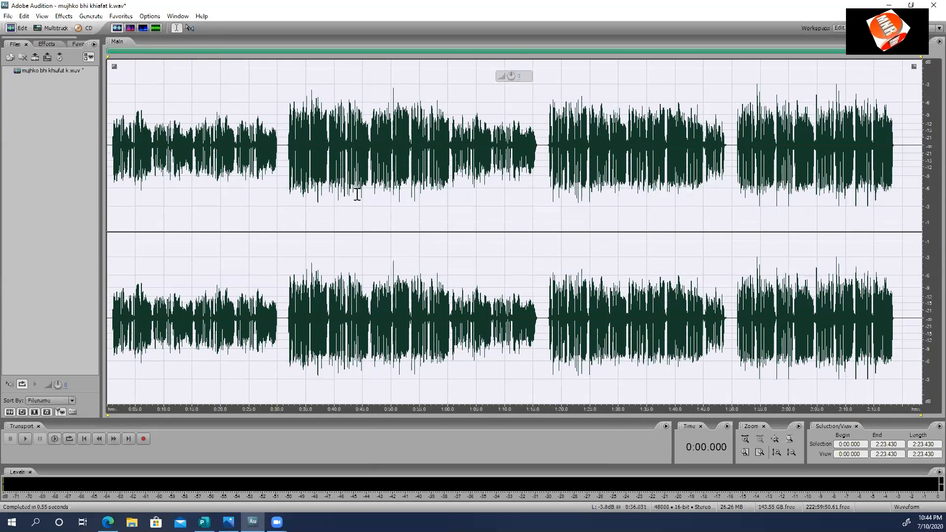
left_click(768, 200)
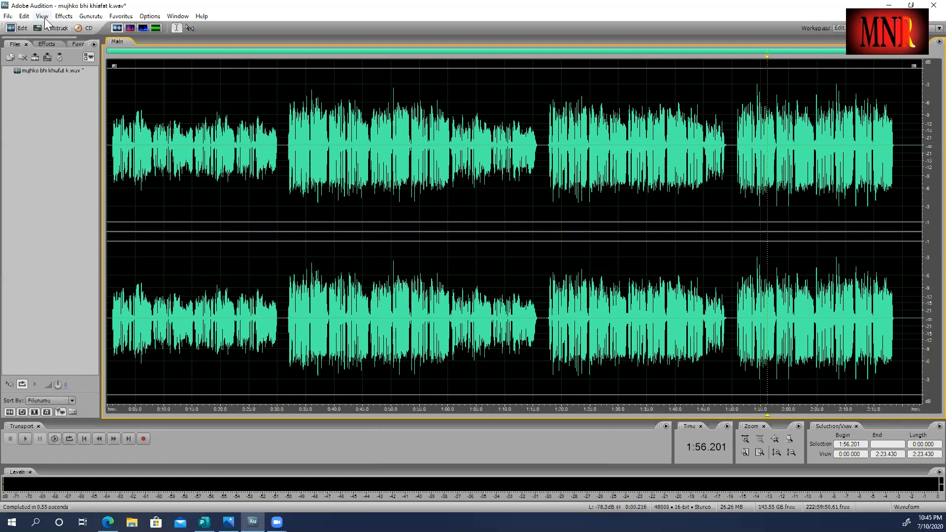
left_click(64, 16)
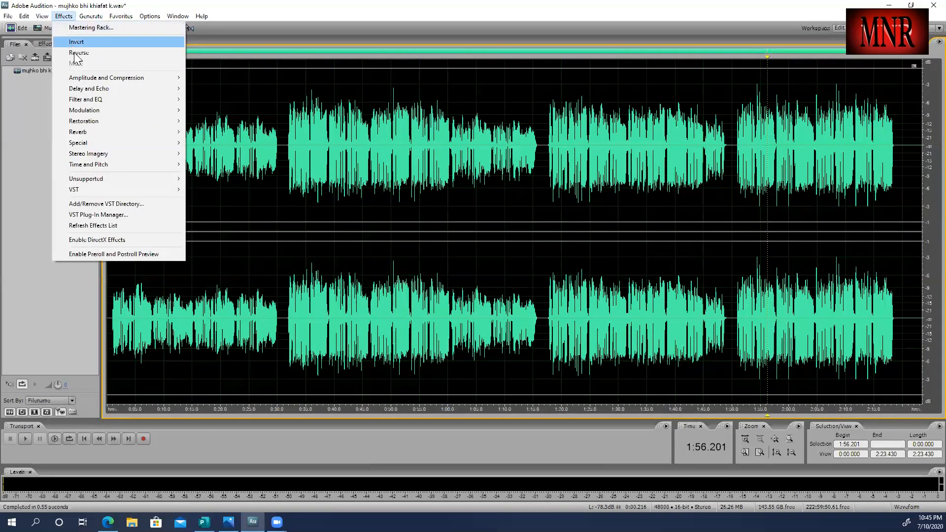
mouse_move(80, 93)
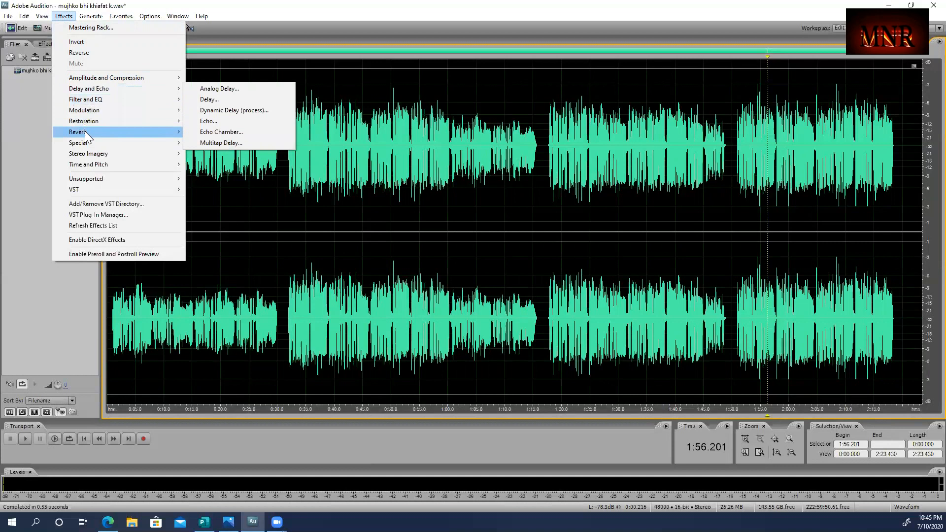
mouse_move(85, 132)
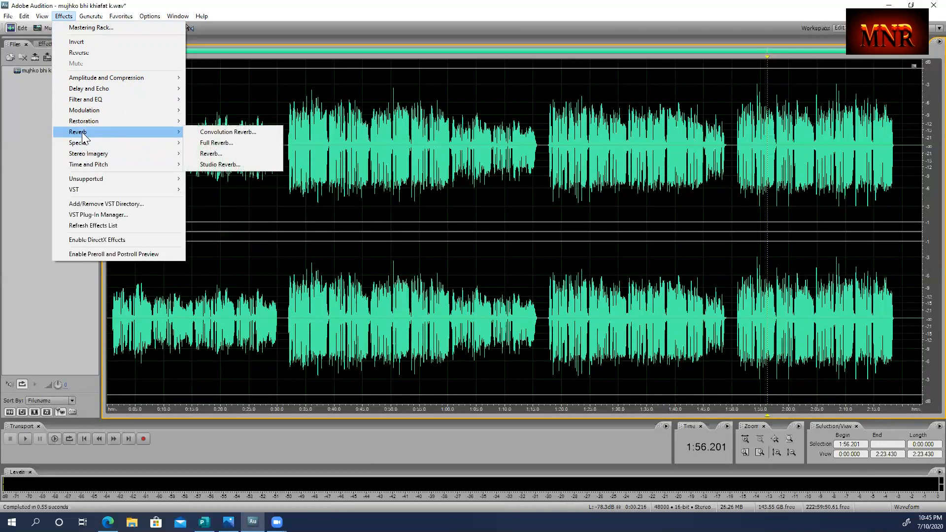
left_click(247, 25)
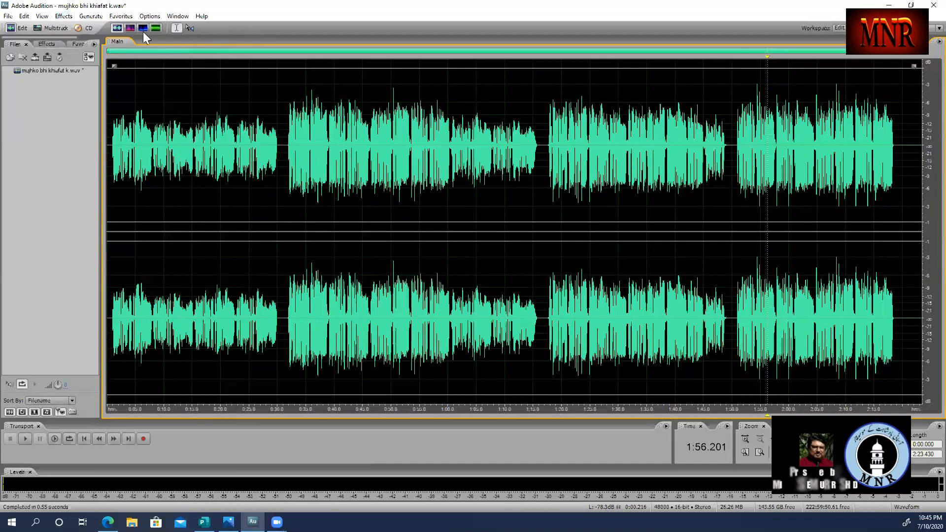
Check the VST plug-in directory list and close it without changes.
left_click(60, 18)
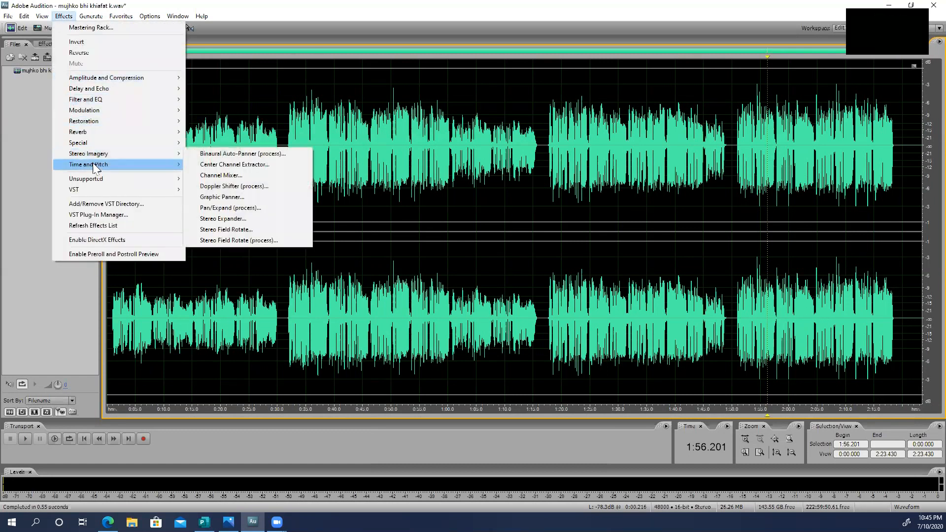
mouse_move(78, 191)
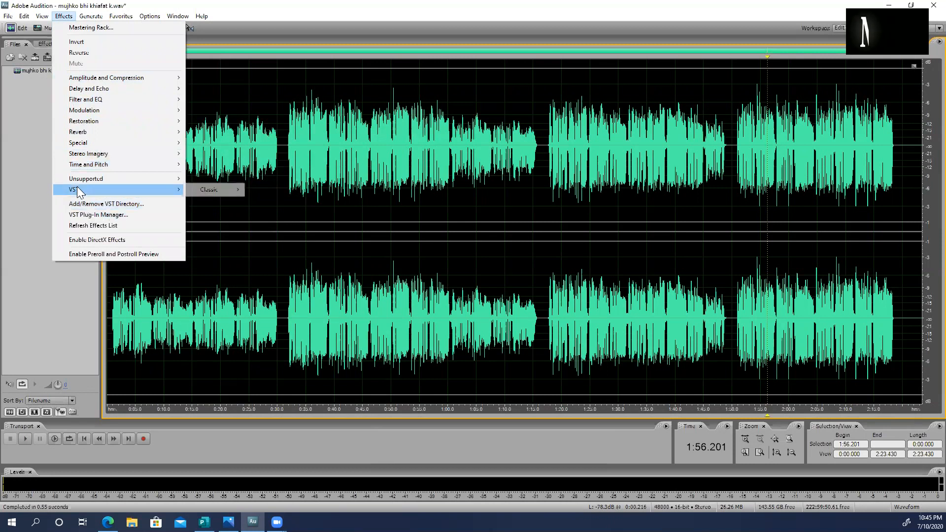
left_click(113, 204)
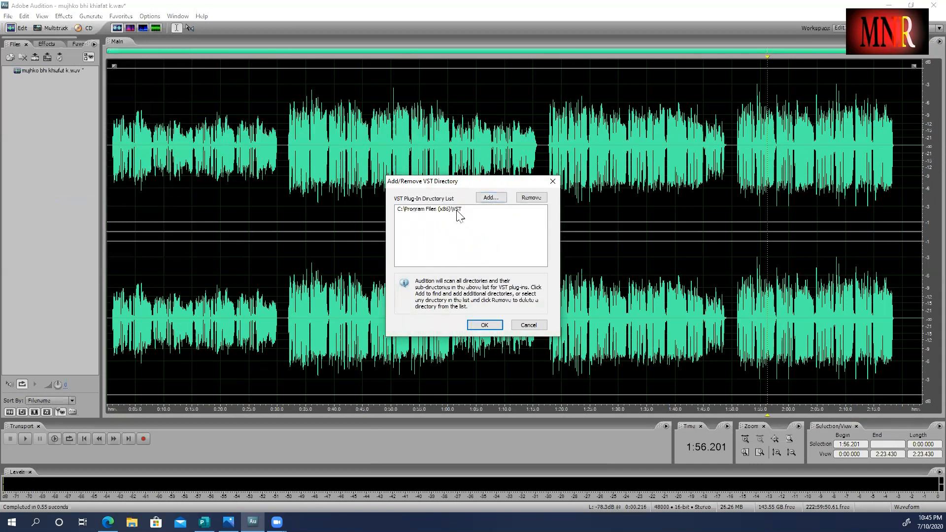
left_click(553, 181)
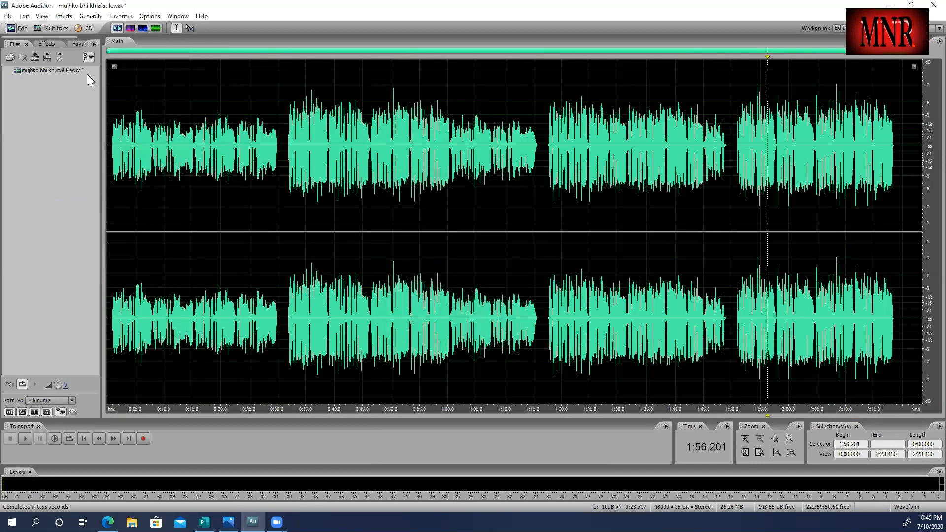
Switch to the Edge browser, examine the free4vstplugins page for the Kjaerhus Audio Classic Series plug-ins down to its download link, and close the browser.
left_click(108, 522)
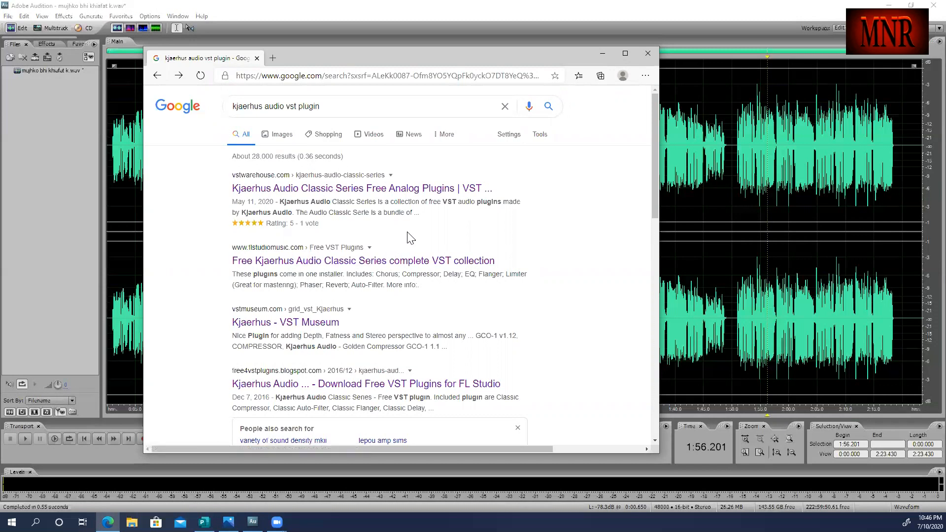
scroll(407, 238, "down", 2)
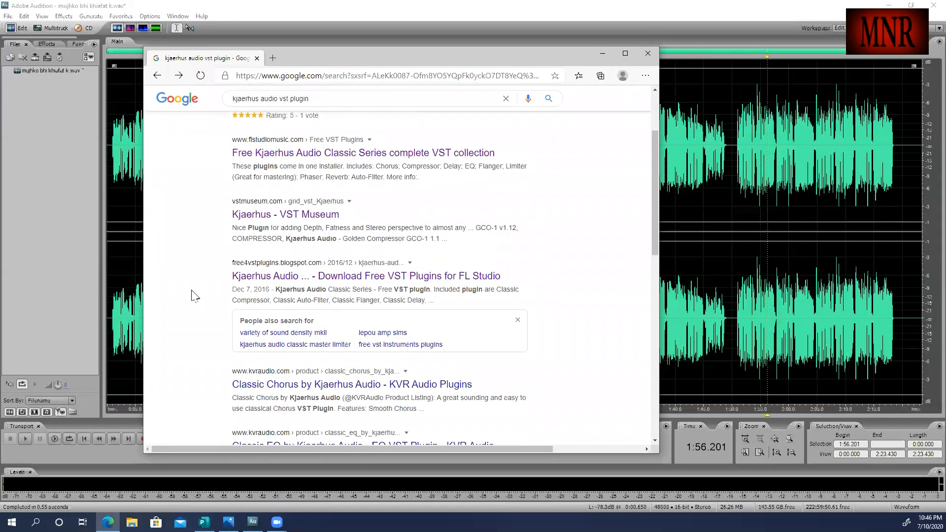
left_click(264, 280)
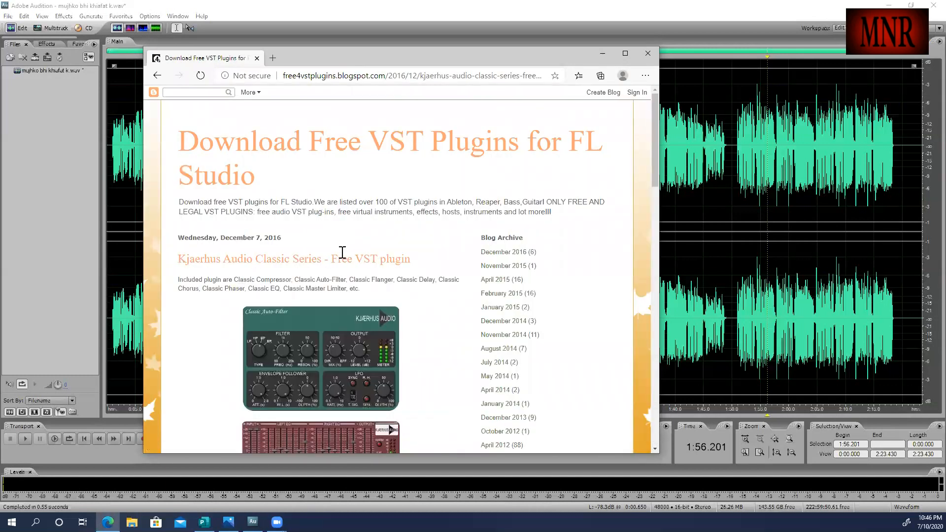
scroll(342, 252, "down", 3)
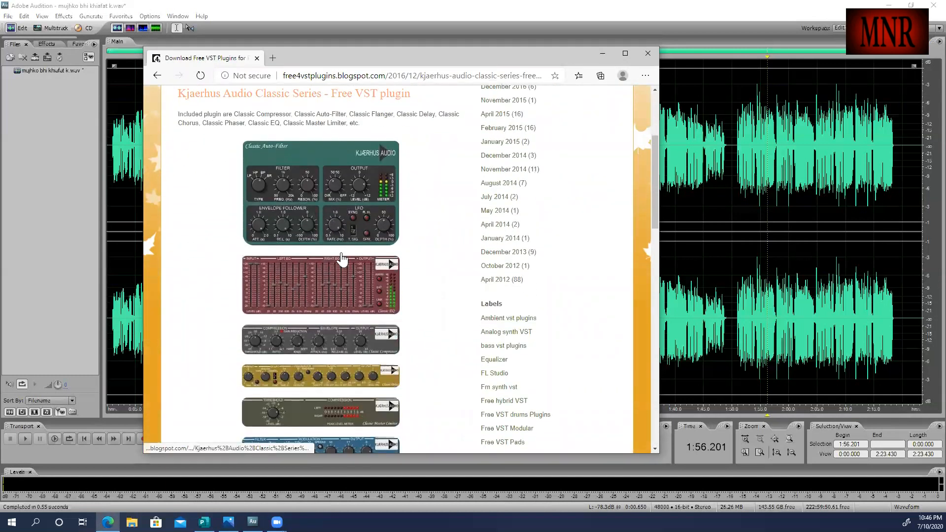
scroll(343, 259, "down", 4)
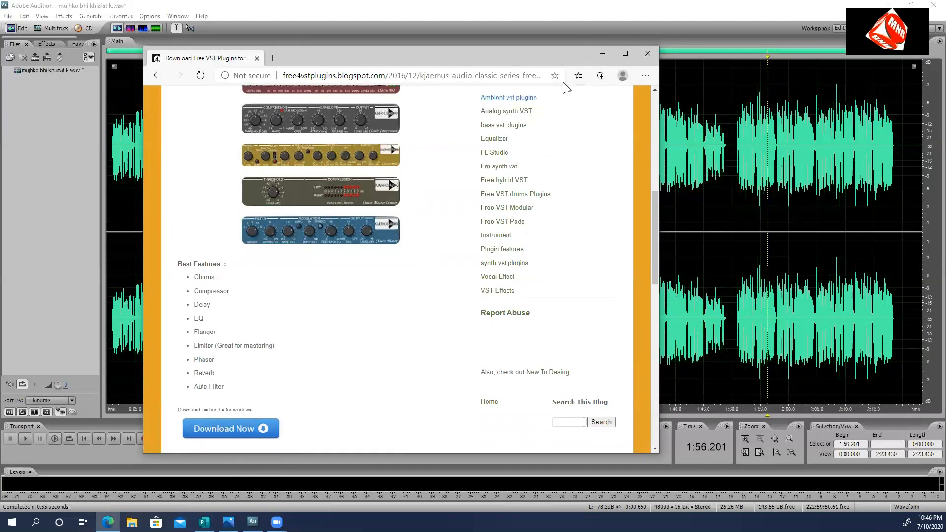
left_click(648, 53)
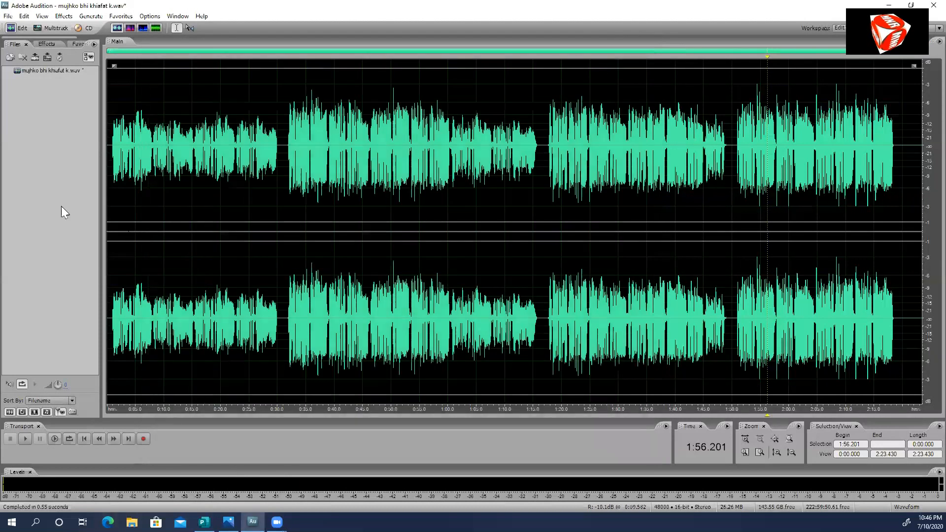
Review the path in the VST plug-in directory list again and accept the list.
left_click(63, 16)
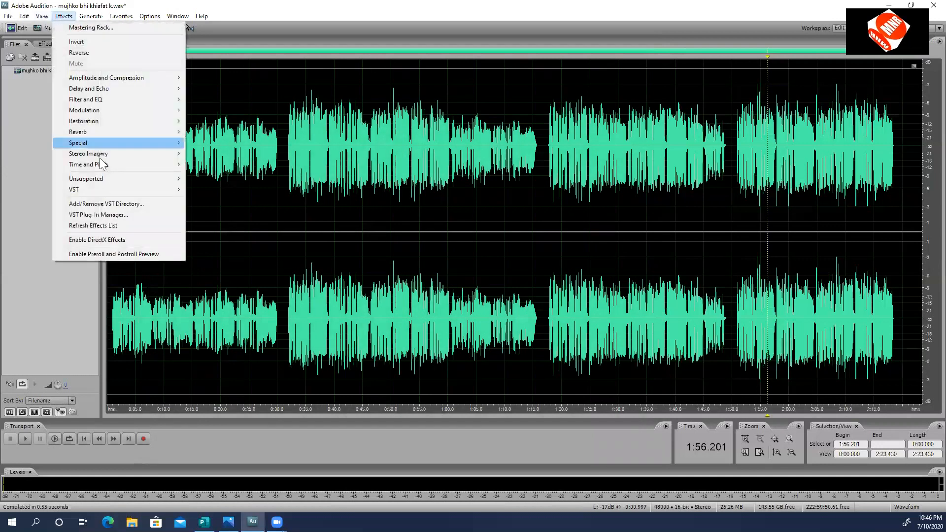
left_click(99, 206)
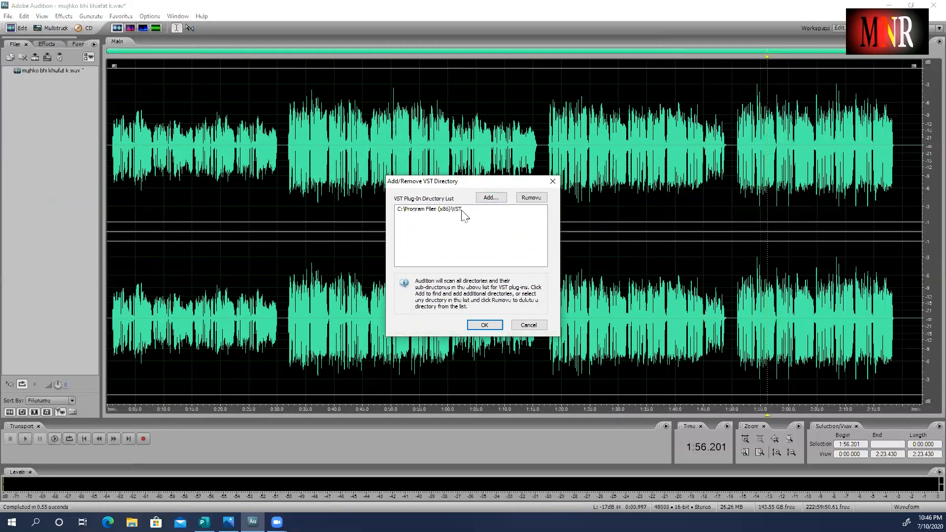
left_click(484, 325)
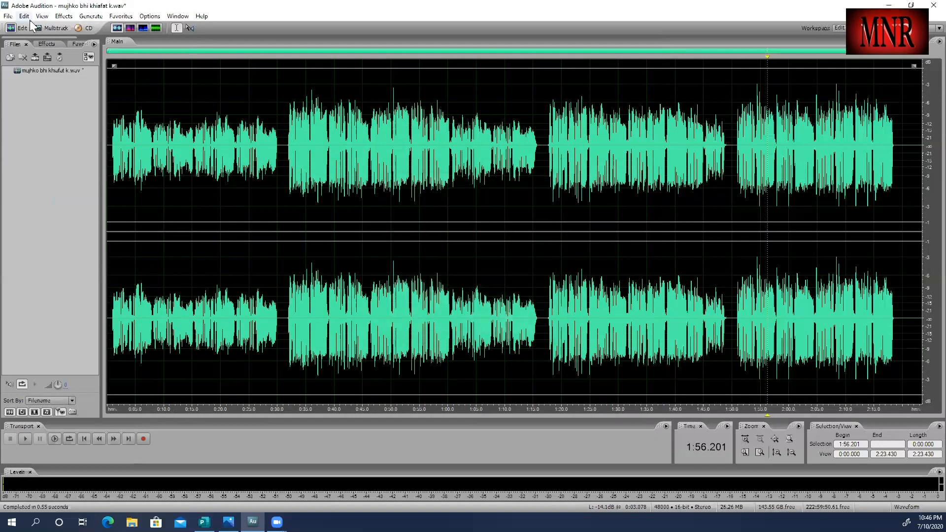
Apply the Classic Delay VST effect to the whole recording with the custom Fav Delay preset.
left_click(63, 16)
mouse_move(91, 189)
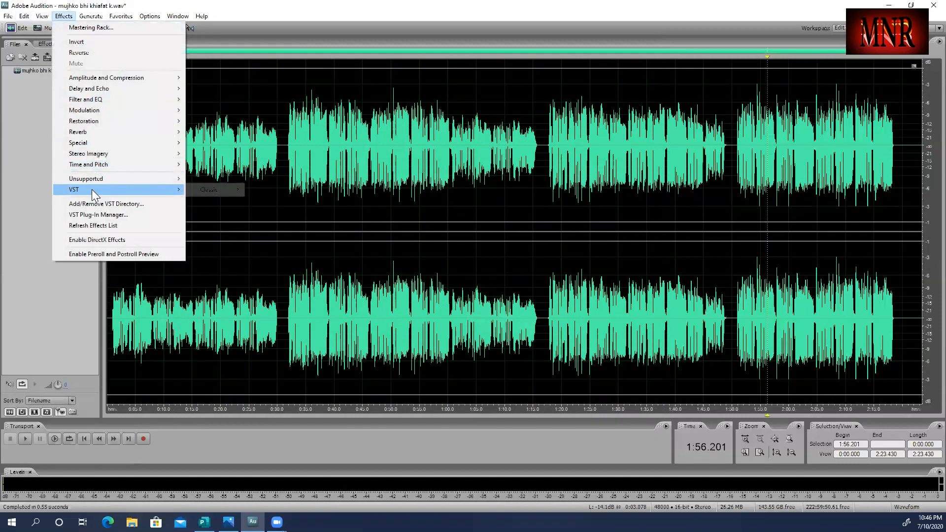
mouse_move(205, 186)
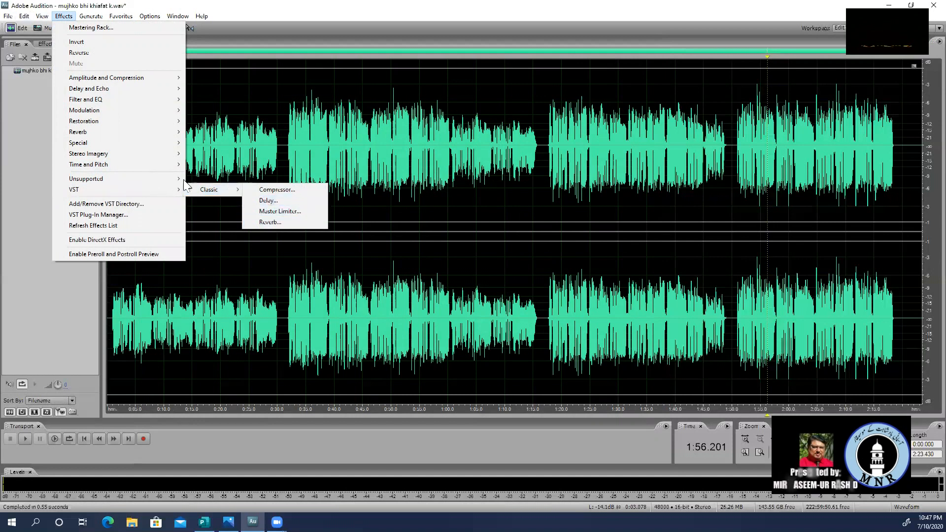
left_click(267, 201)
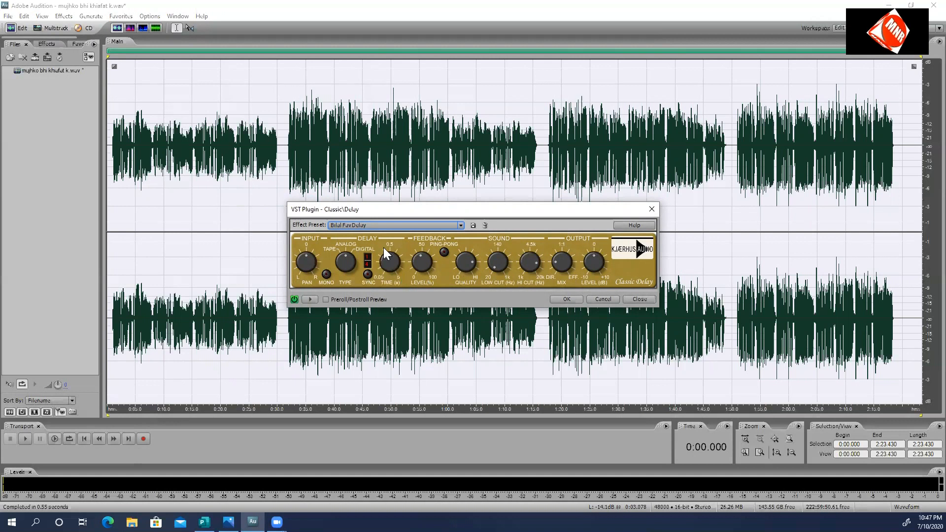
left_click(562, 296)
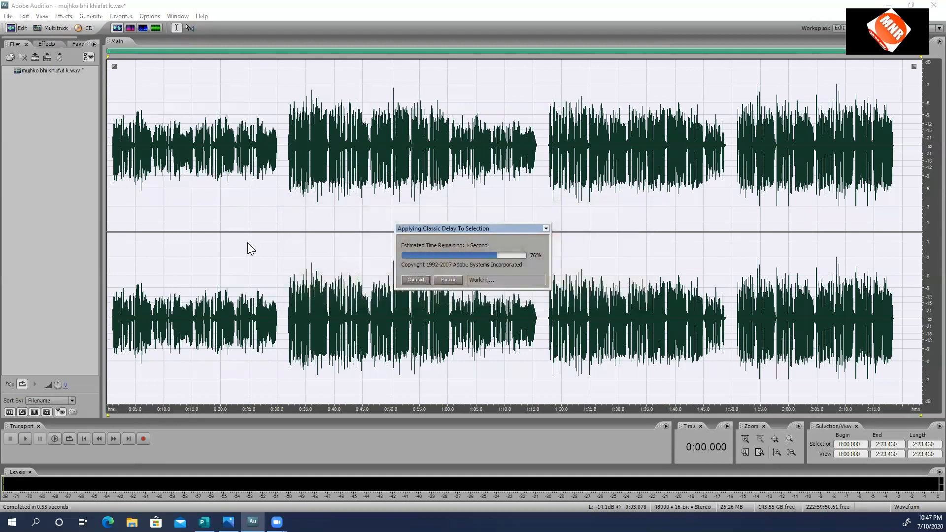
Apply the Classic Reverb VST effect to the whole recording with the custom Fav Reverb preset.
left_click(64, 15)
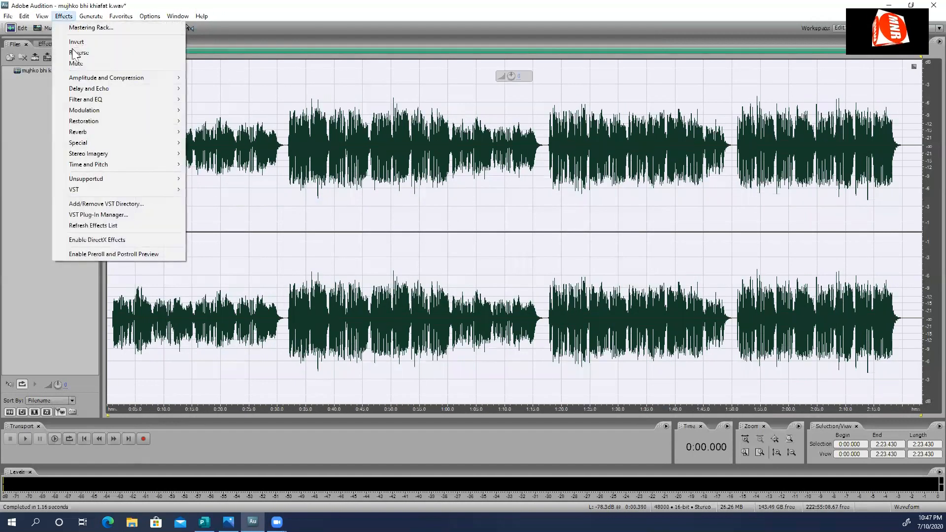
mouse_move(109, 189)
mouse_move(204, 191)
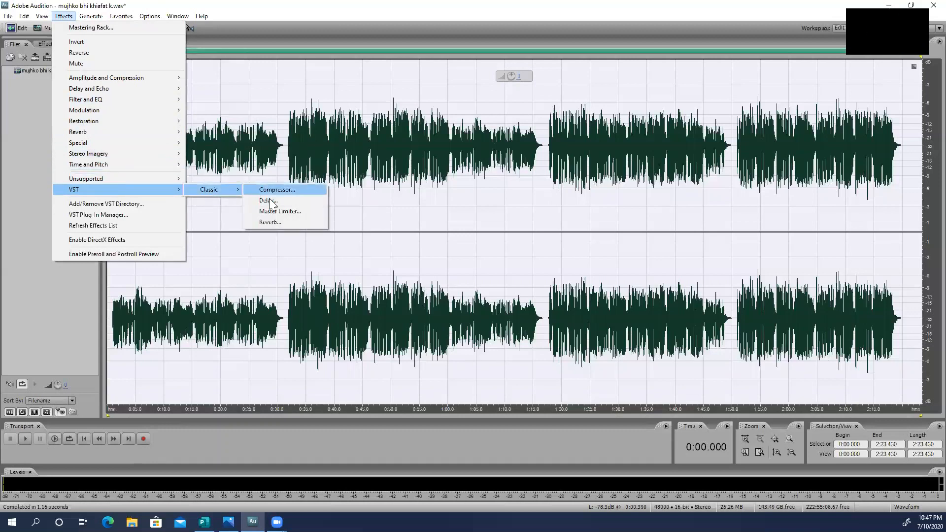
left_click(274, 221)
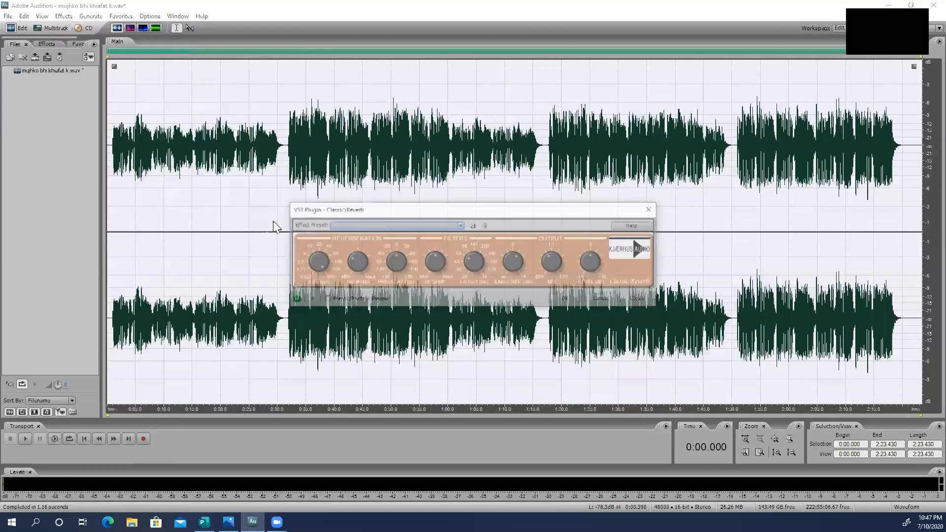
left_click(460, 225)
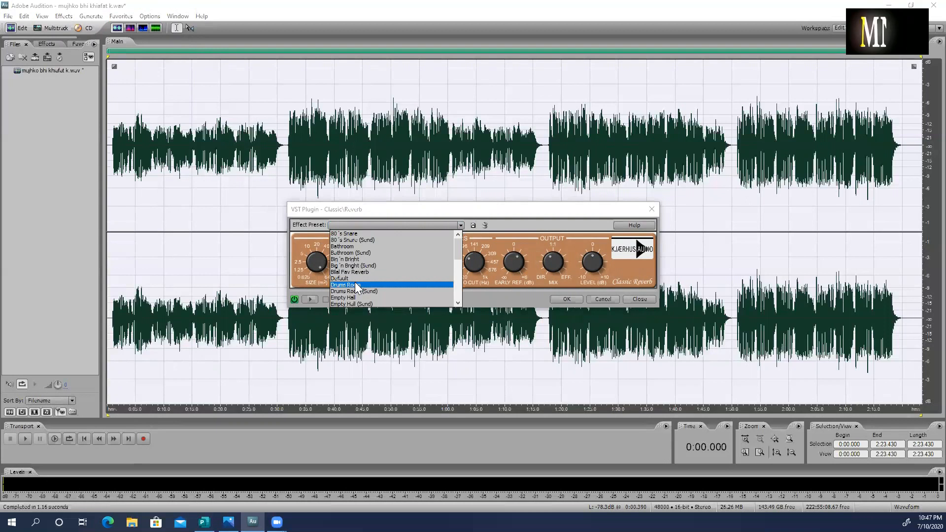
left_click(355, 266)
left_click(409, 226)
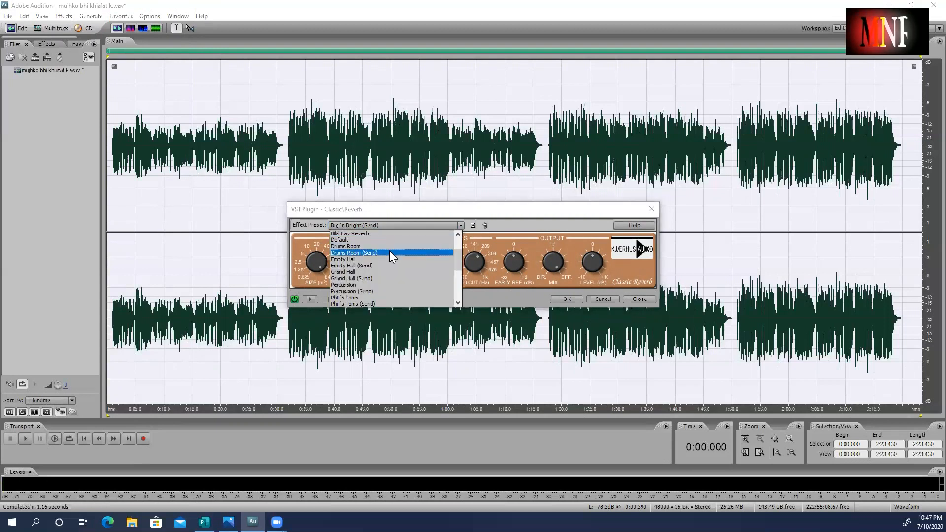
left_click(390, 234)
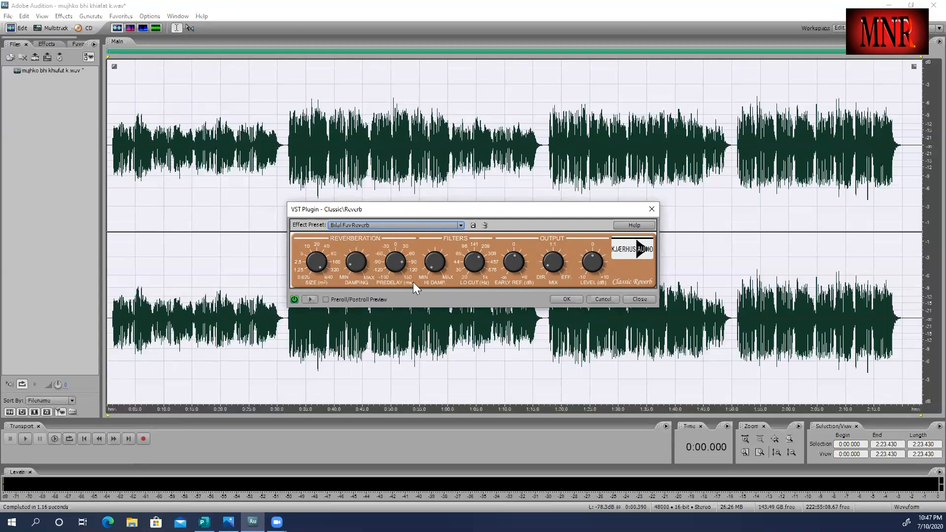
left_click(567, 299)
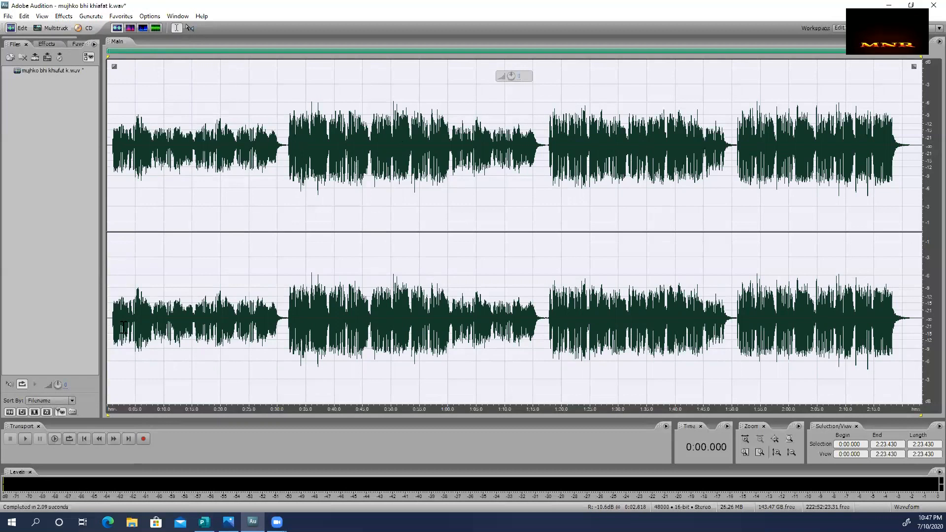
Play the processed recording from about 0:00.867, just before the vocal begins, and stop playback after listening.
left_click(112, 300)
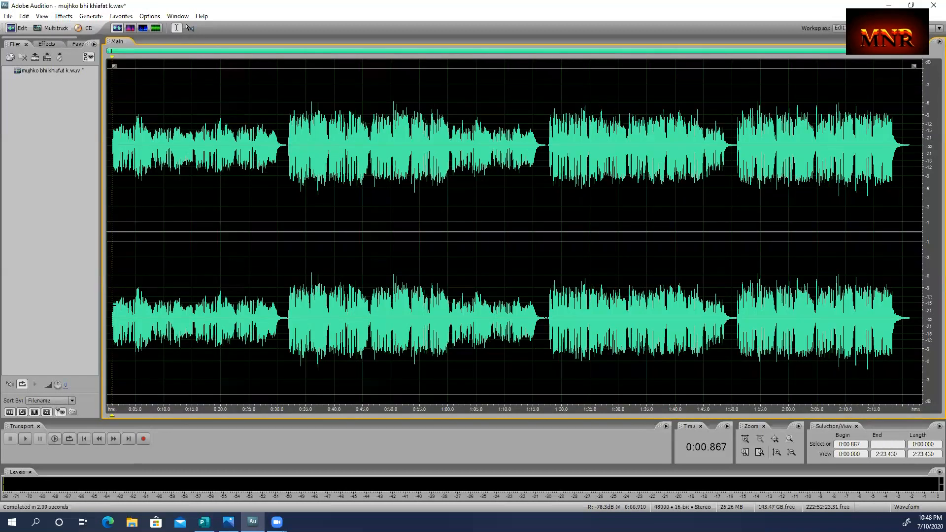
key("space")
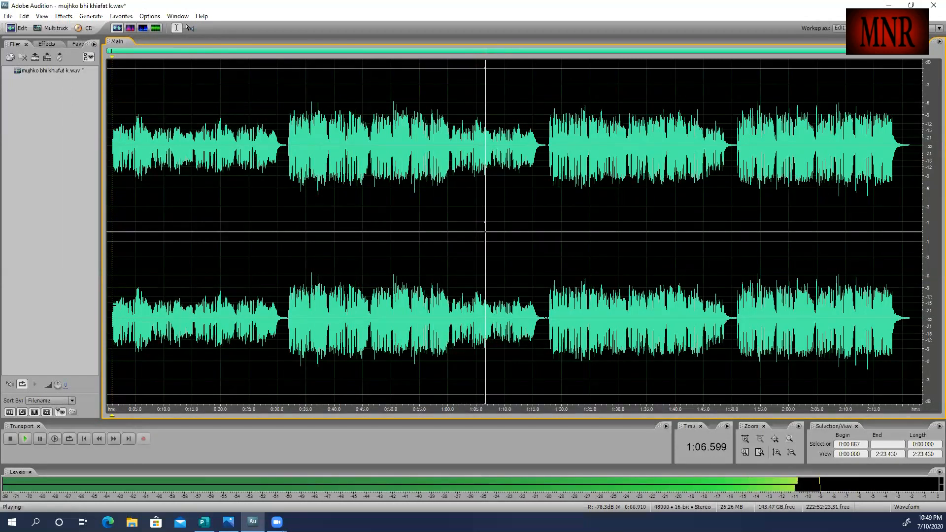
key("space")
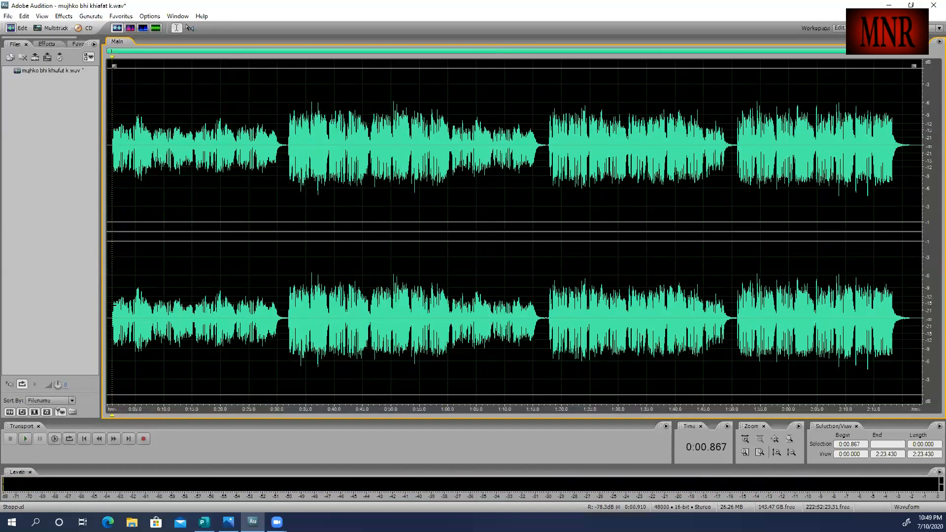